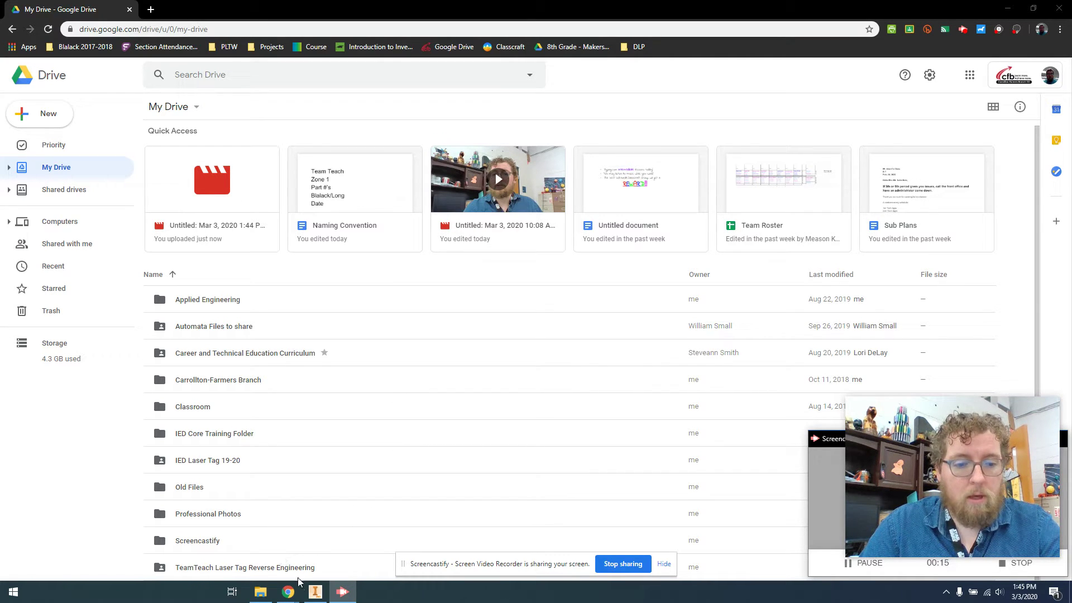
Step: Switch to Autodesk Inventor and start saving the open Part9 model under a new name in the inventor folder
click(314, 591)
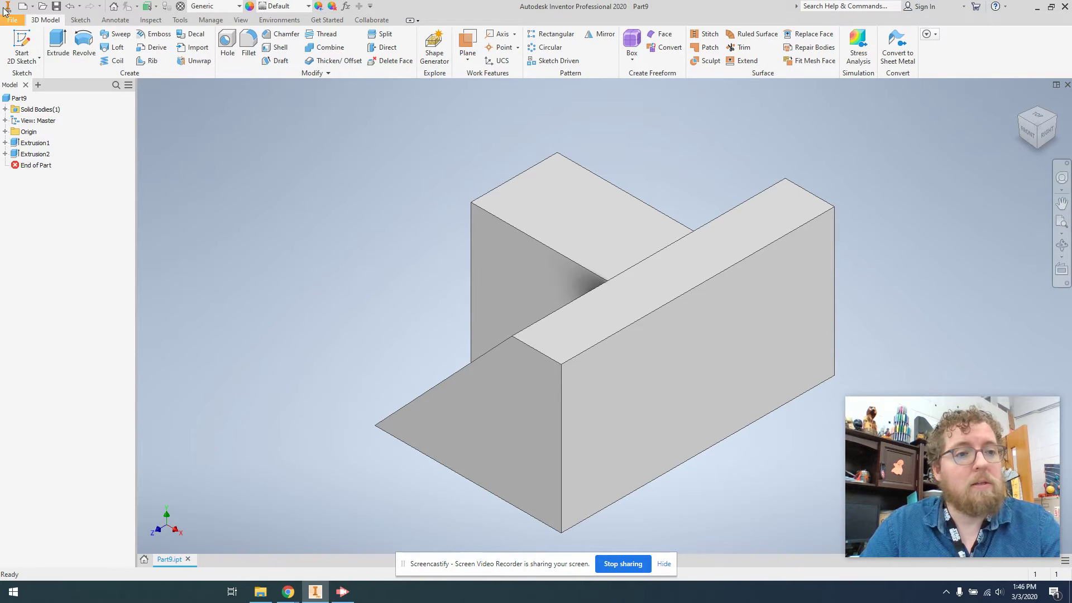
click(13, 21)
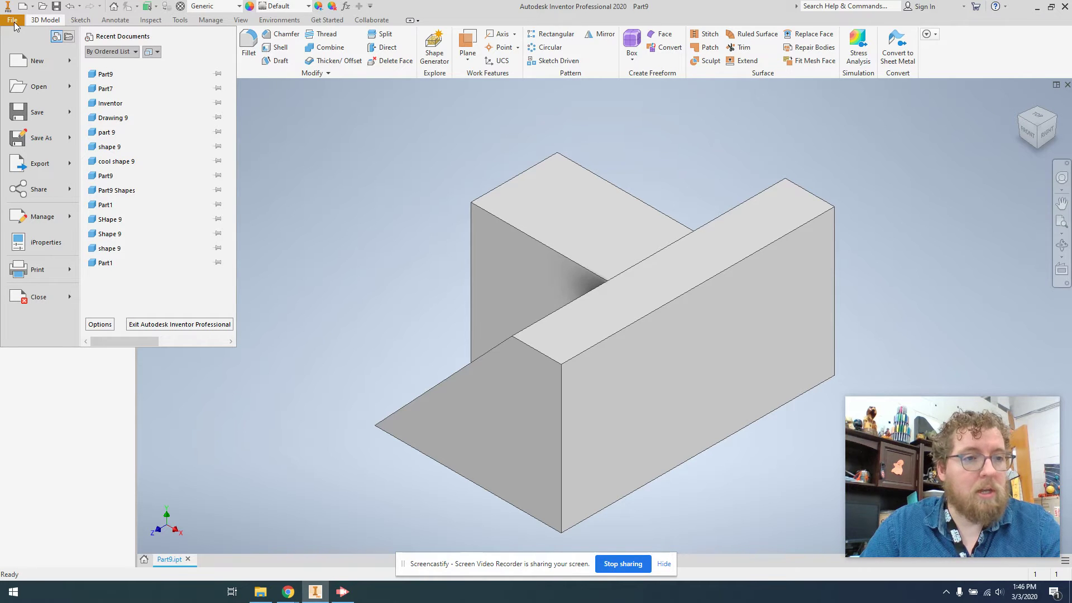
click(41, 138)
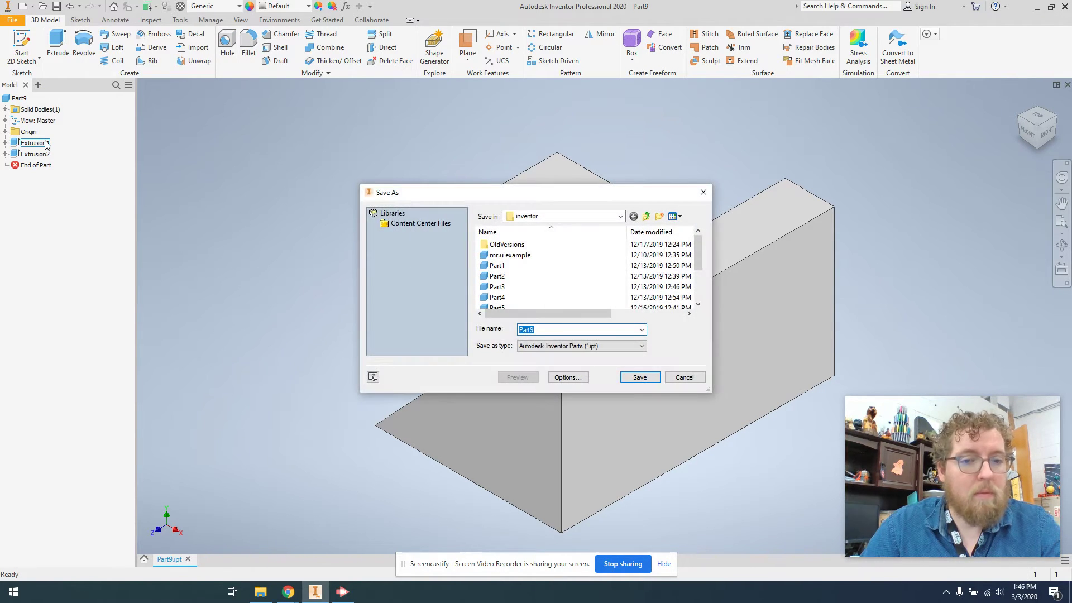
text(d)
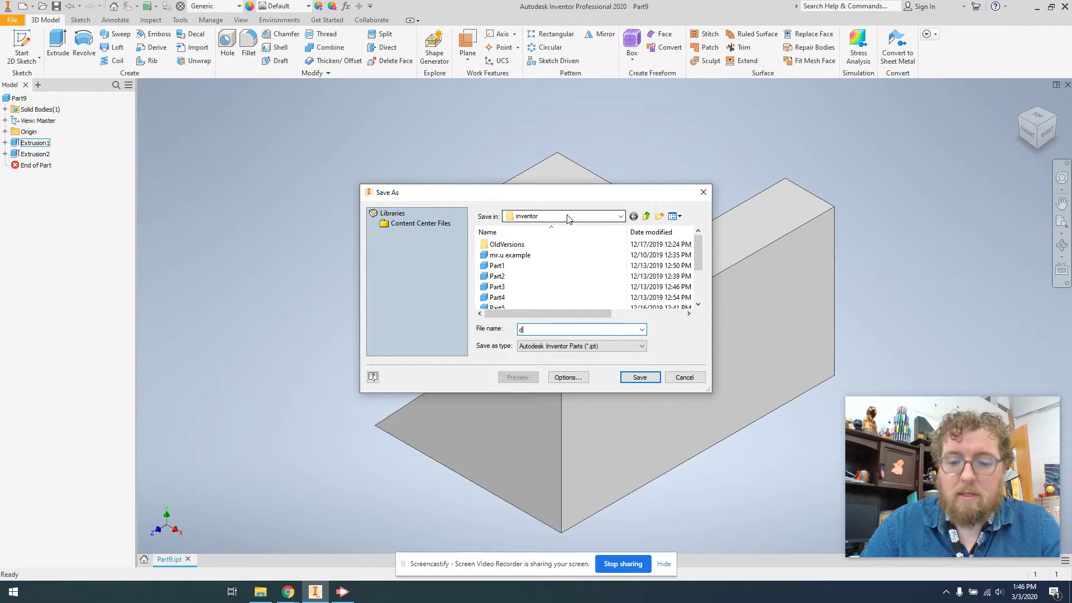
key(BackSpace)
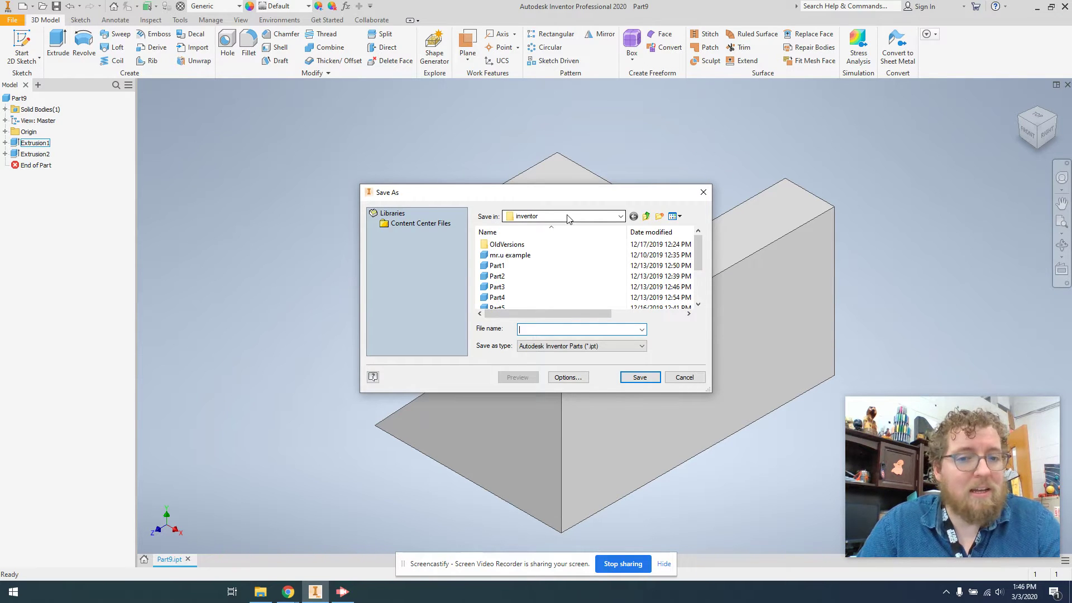
click(568, 218)
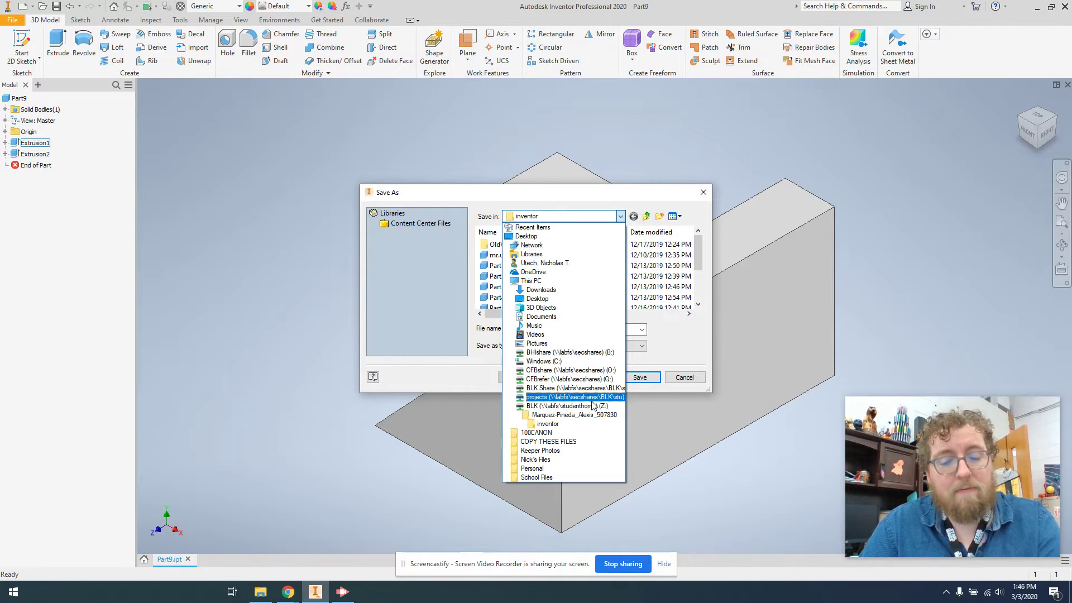
click(546, 424)
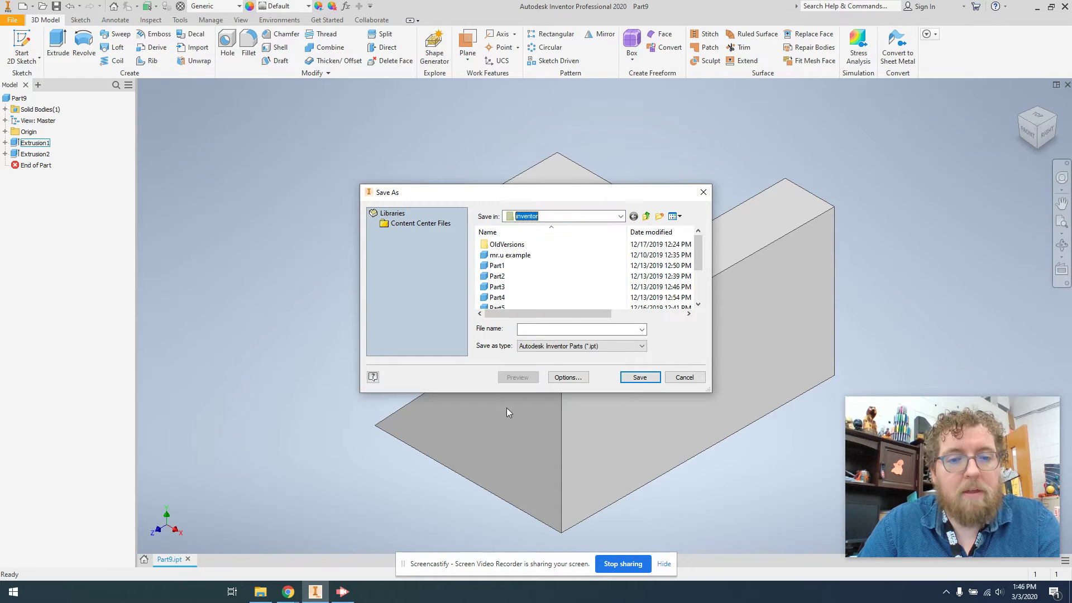
scroll(558, 256, down, 2)
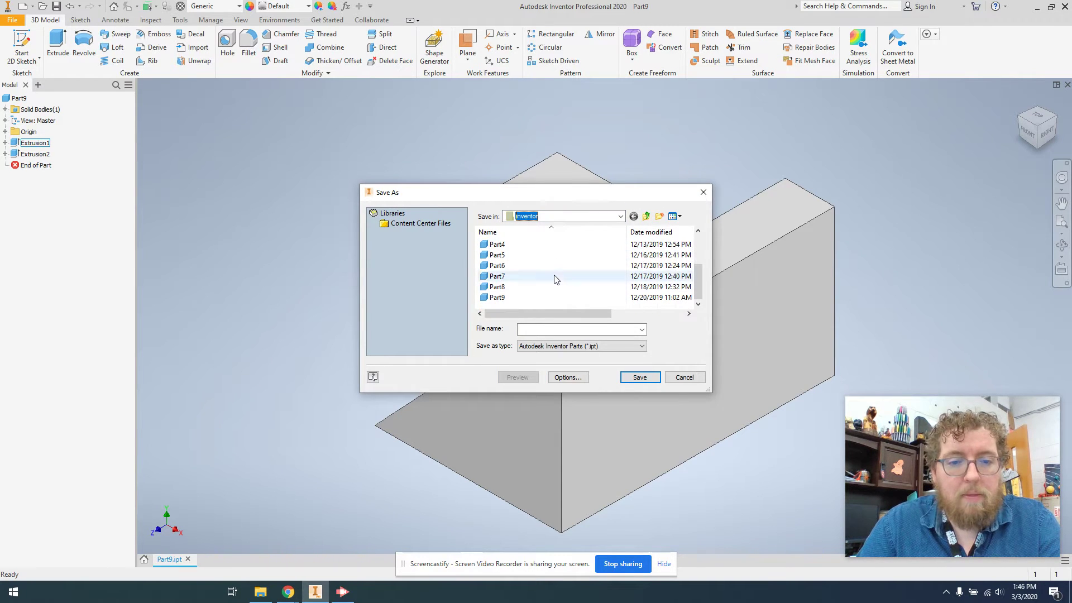
Step: Name the file TmTZ1Pt001BLK3-3-20 and save it as an Autodesk Inventor part
click(555, 329)
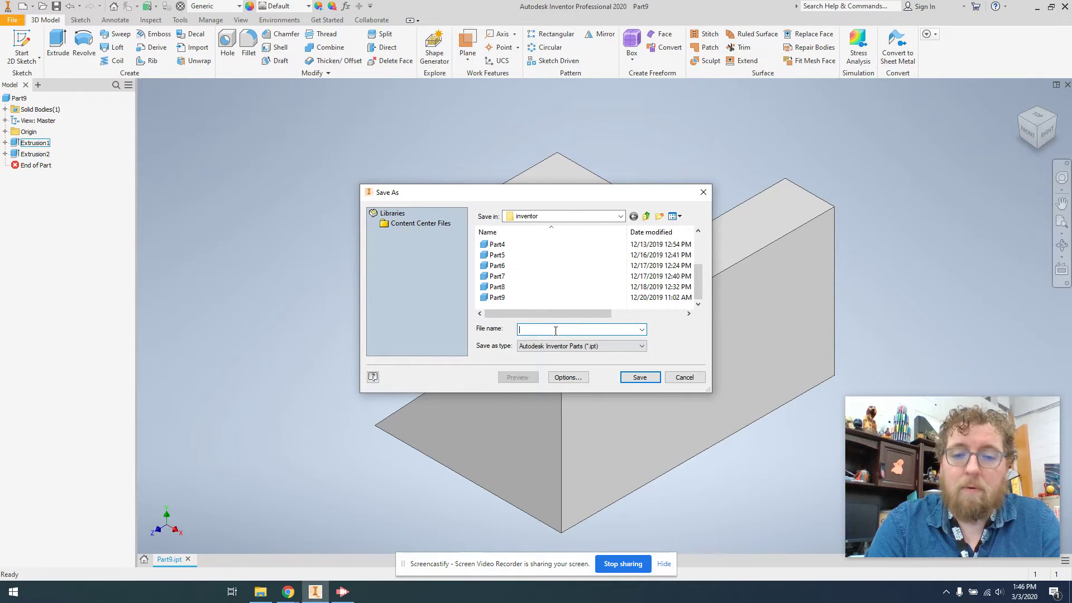
text(Tm)
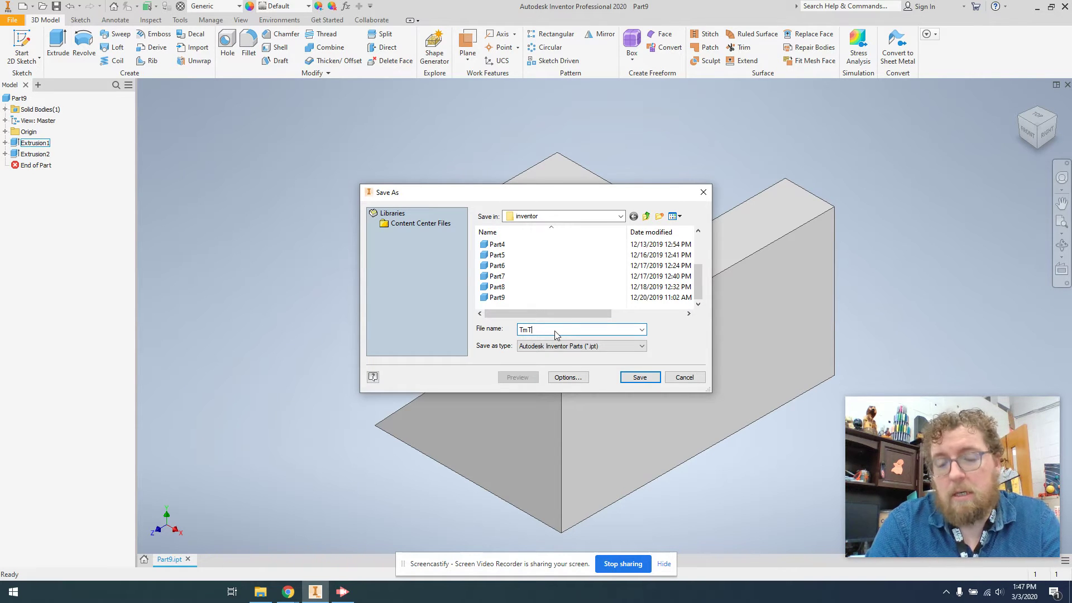
text(TZ)
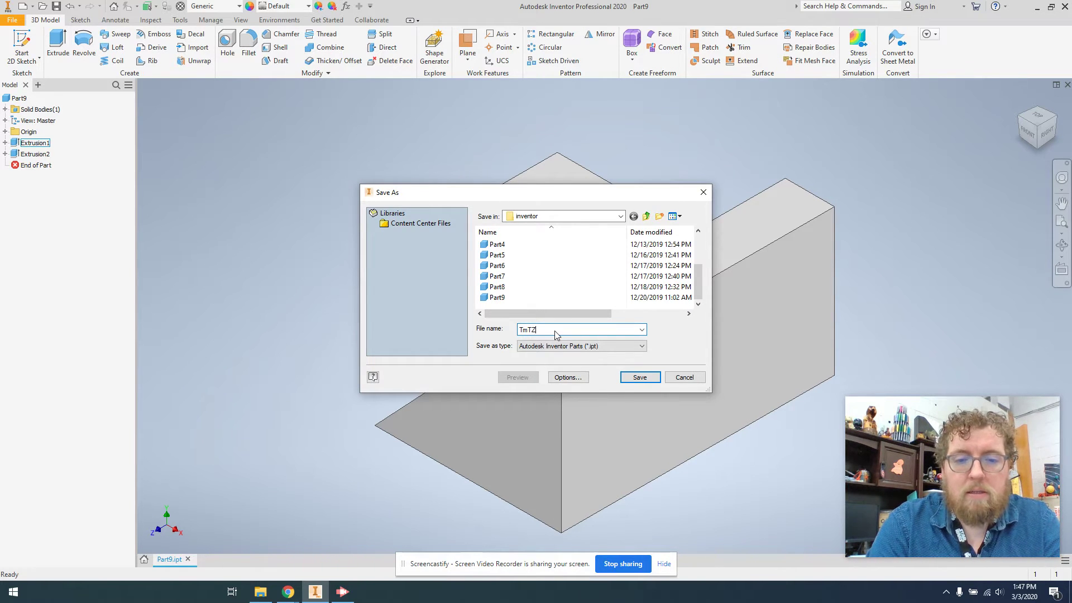
text(1)
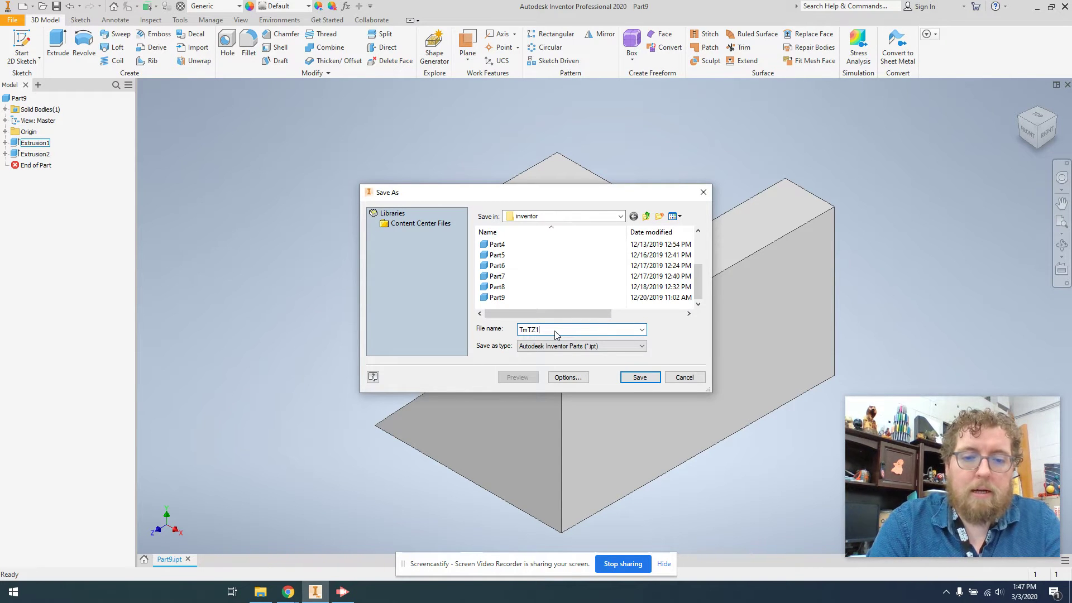
text(Pt)
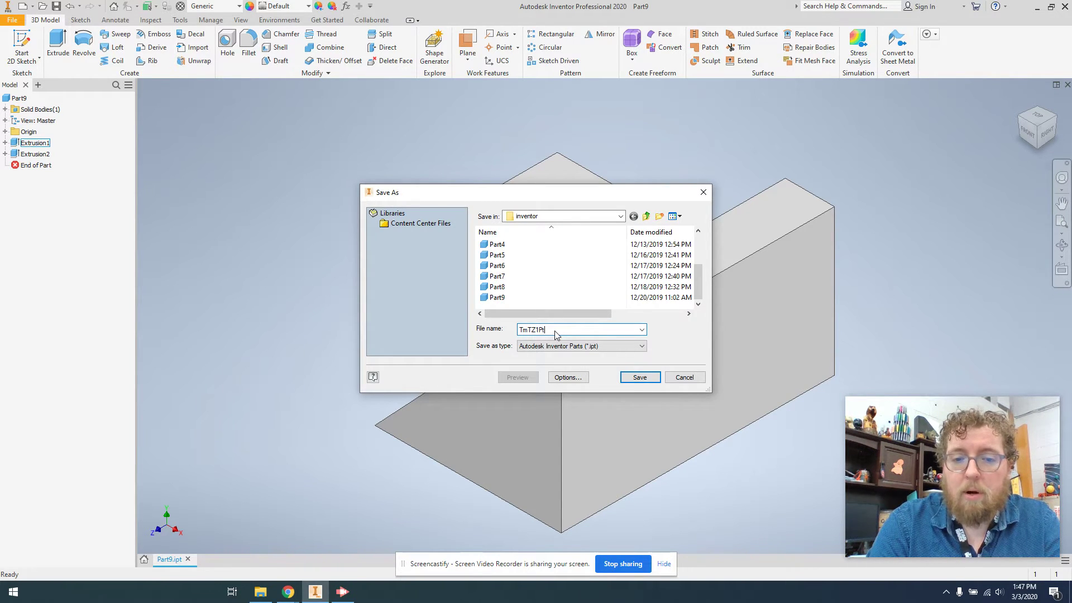
text(001)
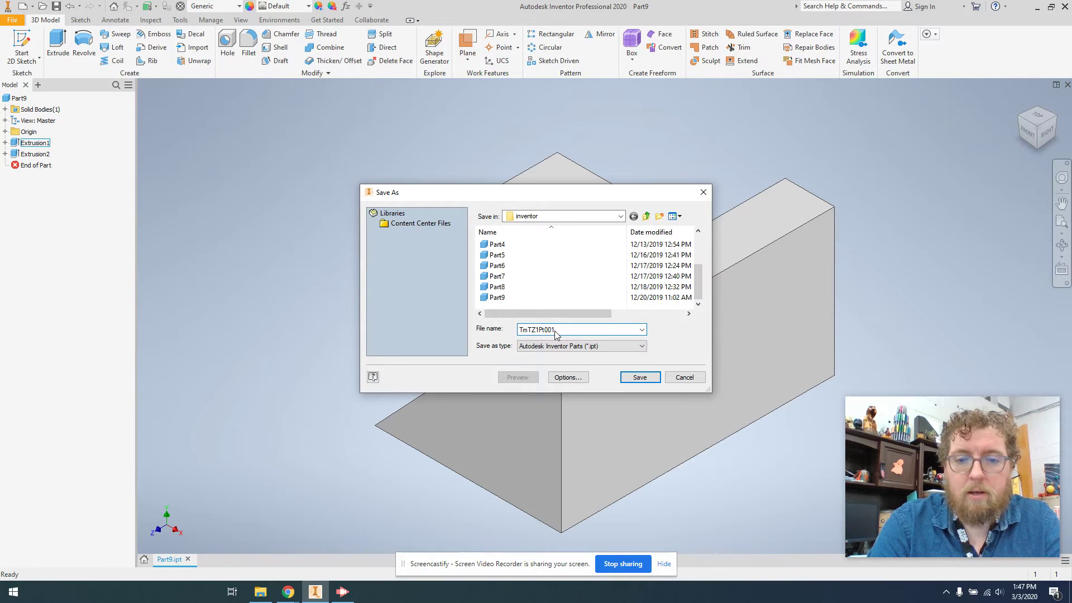
text(BLK3)
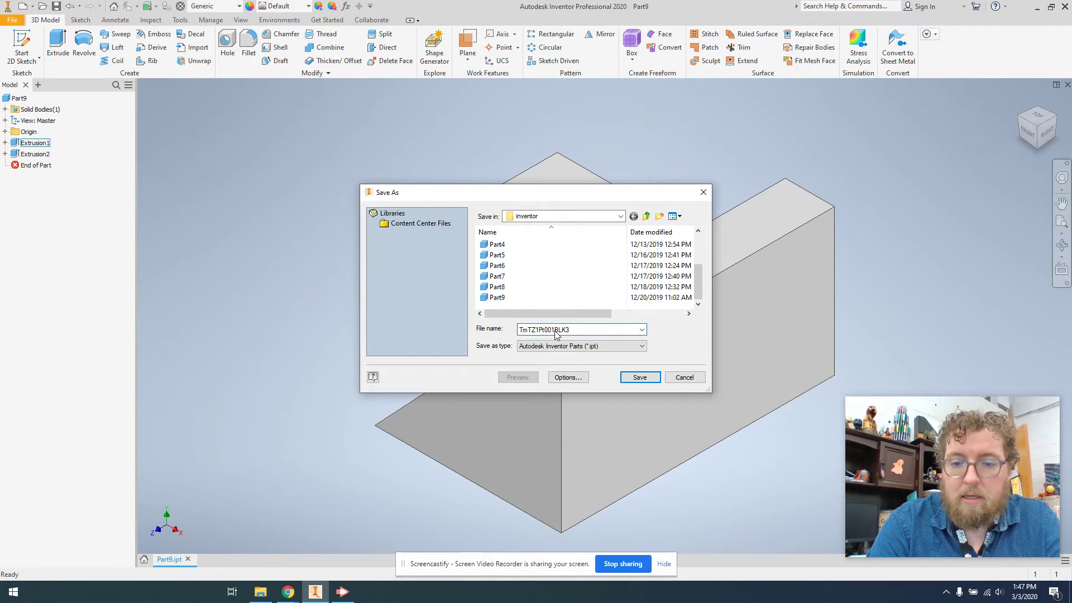
text(-3-)
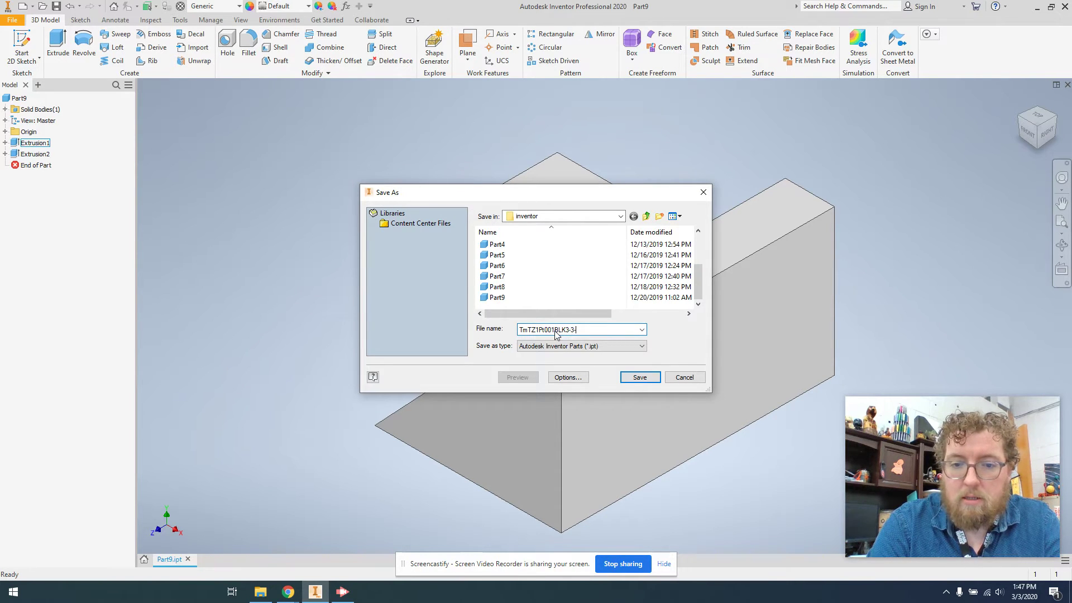
text(20)
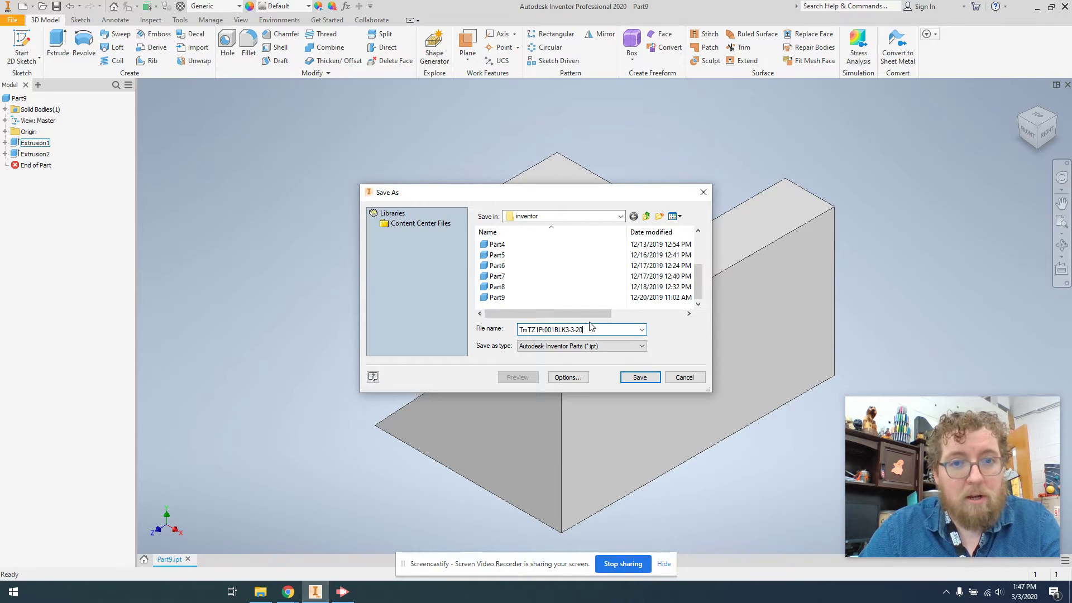
click(637, 382)
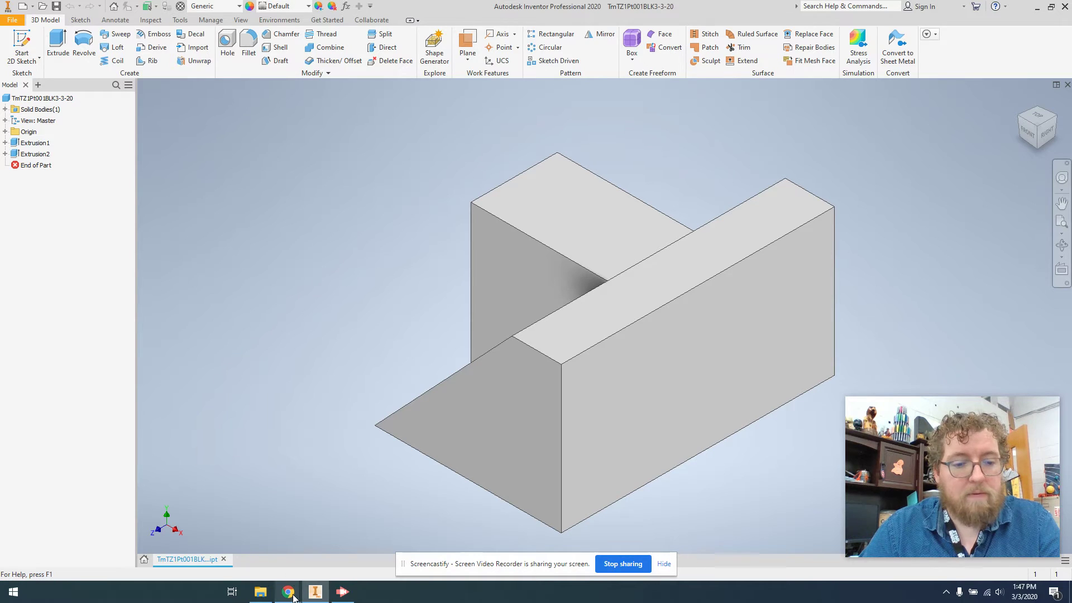
Step: Switch to Google Drive in Chrome and open the Zone 1 folder inside TeamTeach Laser Tag Reverse Engineering
mouse_move(289, 594)
click(219, 557)
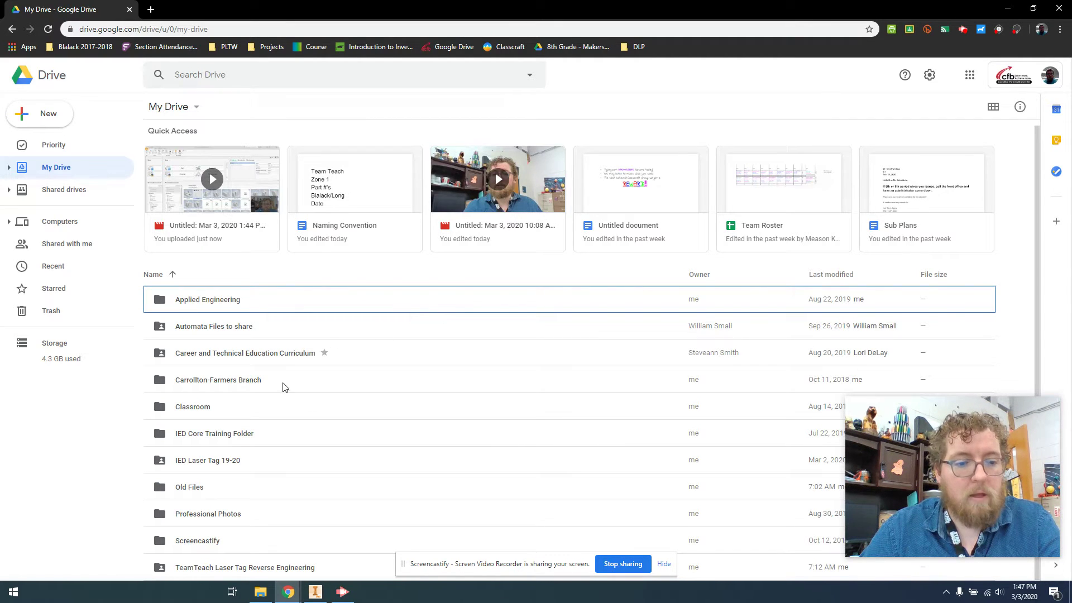
double_click(228, 570)
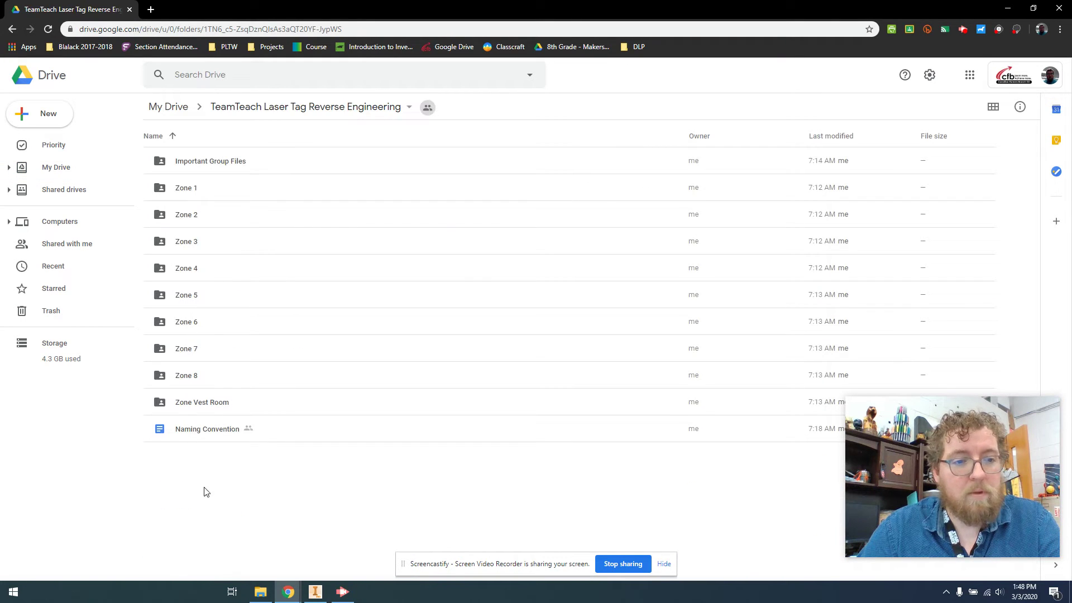
double_click(247, 189)
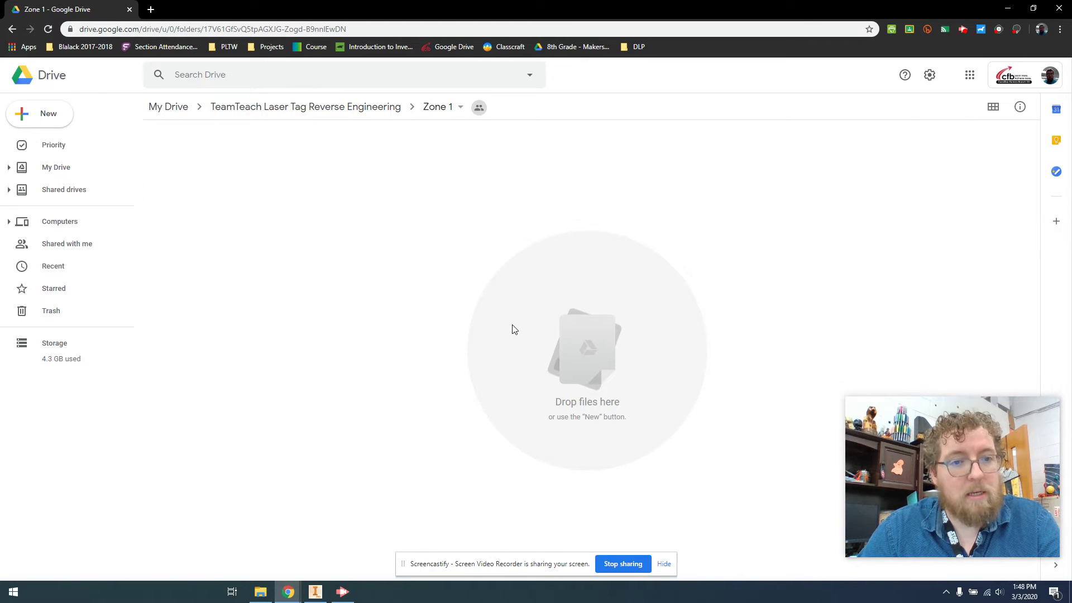
click(269, 592)
click(269, 592)
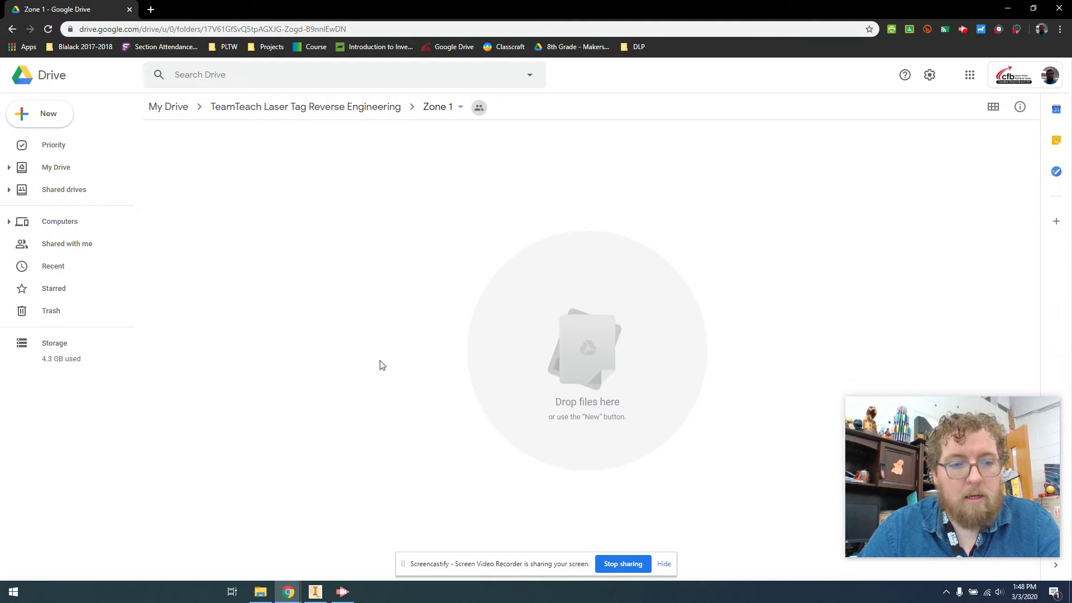
Step: Start a file upload into Zone 1 and browse to the BLK student home drive (Z:)
click(51, 116)
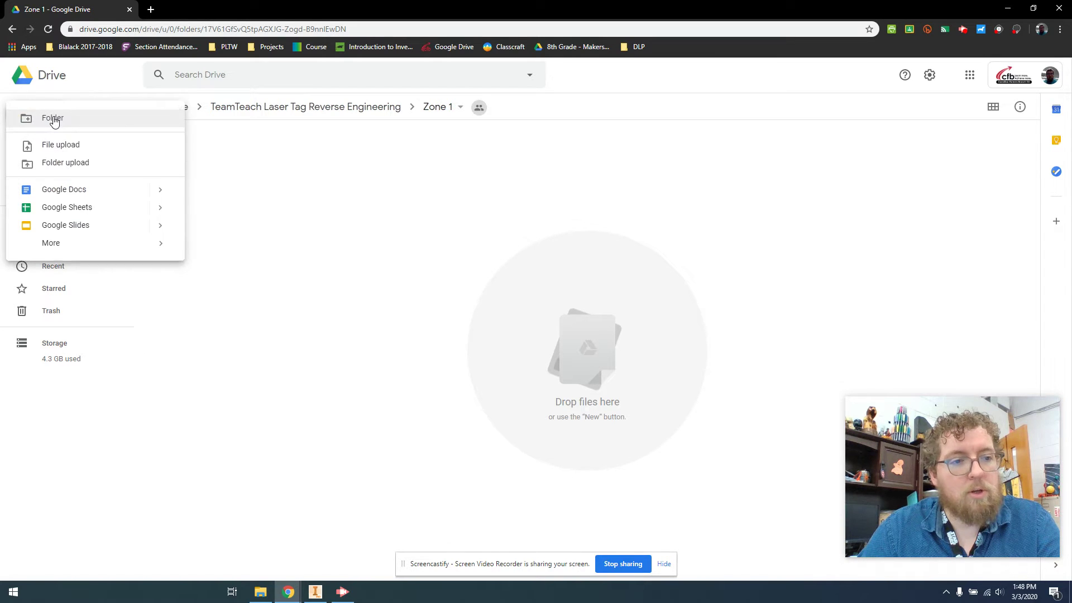
click(77, 147)
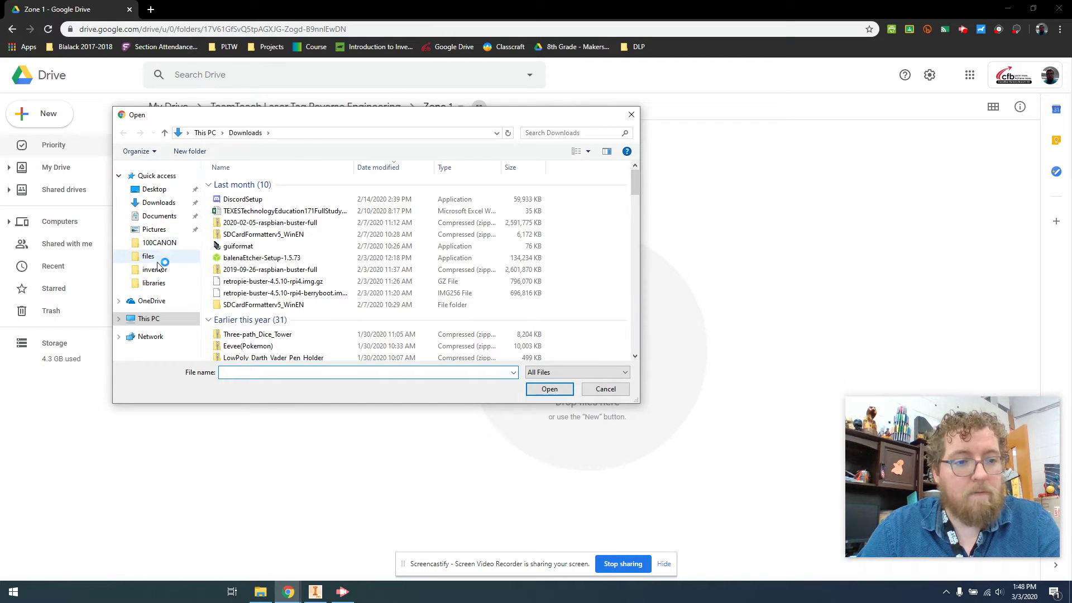
click(119, 319)
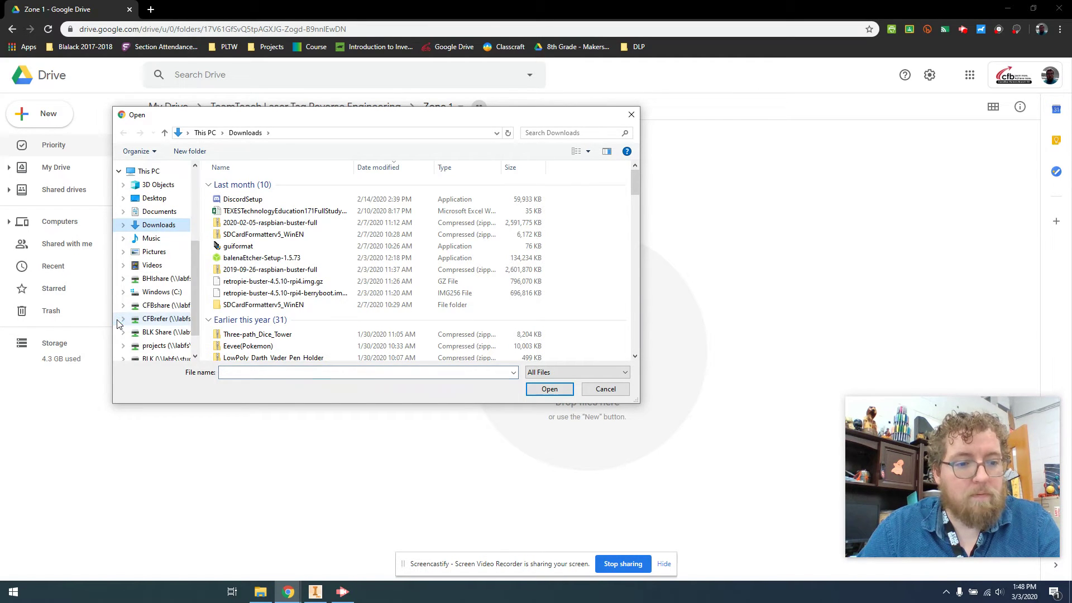
scroll(150, 321, down, 1)
click(150, 328)
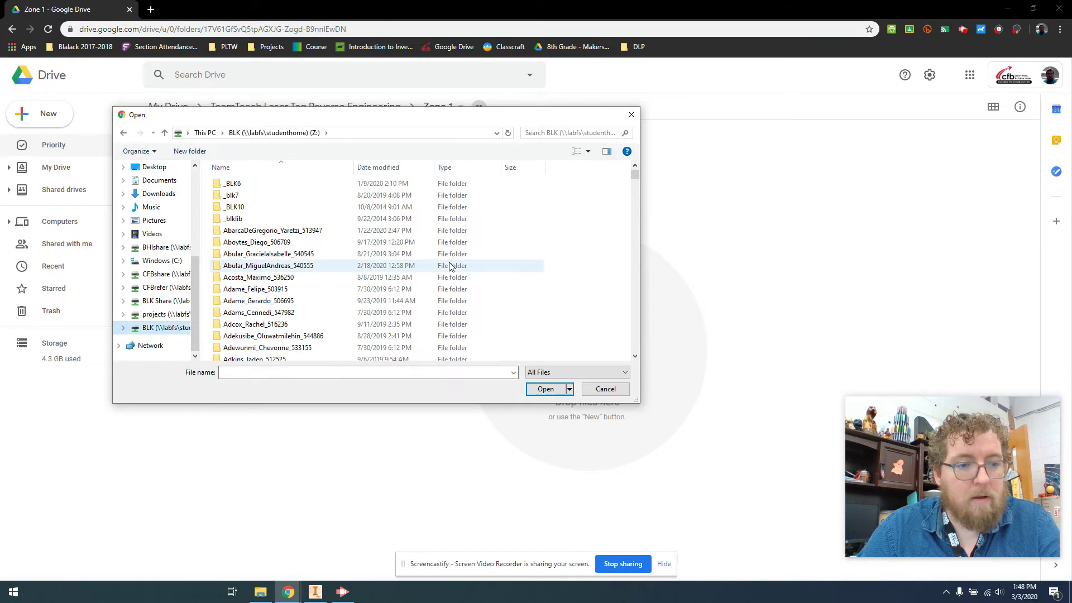
Step: Find and open the home folder of the student whose inventor folder holds the saved part
scroll(451, 266, down, 12)
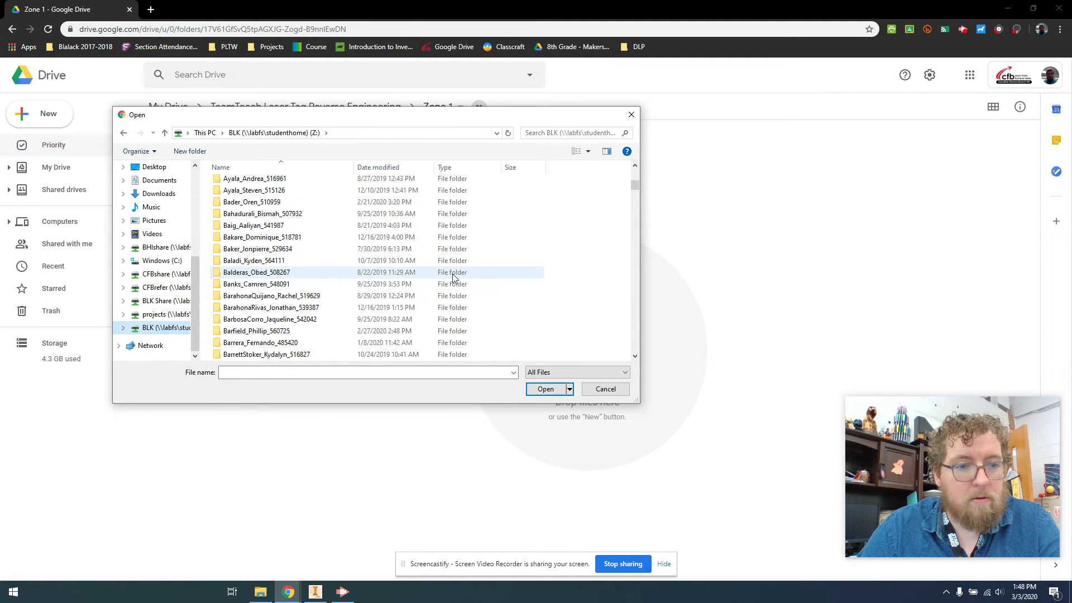
scroll(453, 277, down, 15)
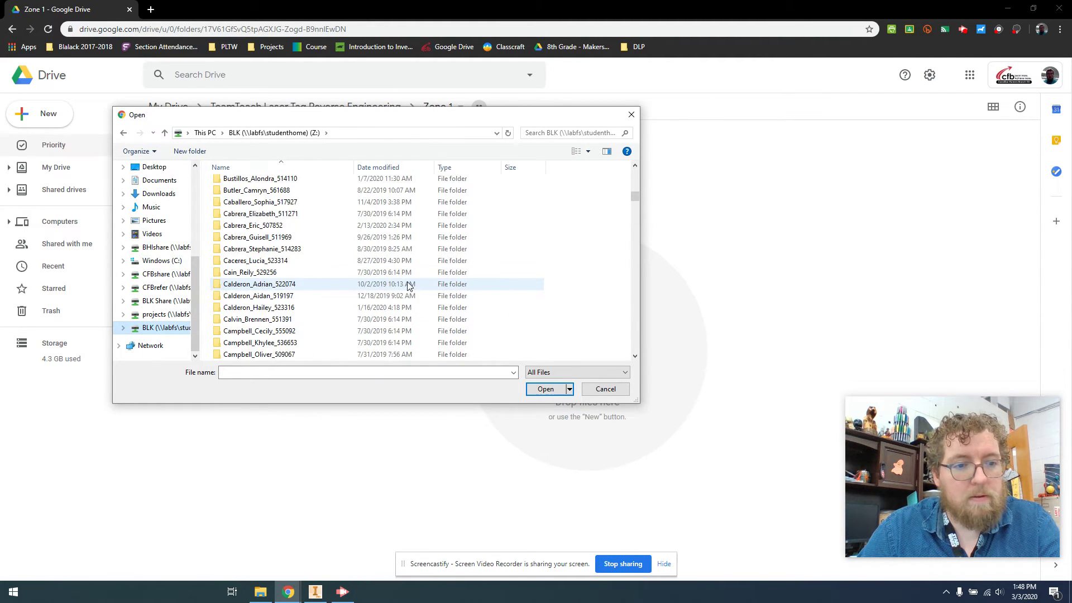
scroll(409, 286, down, 8)
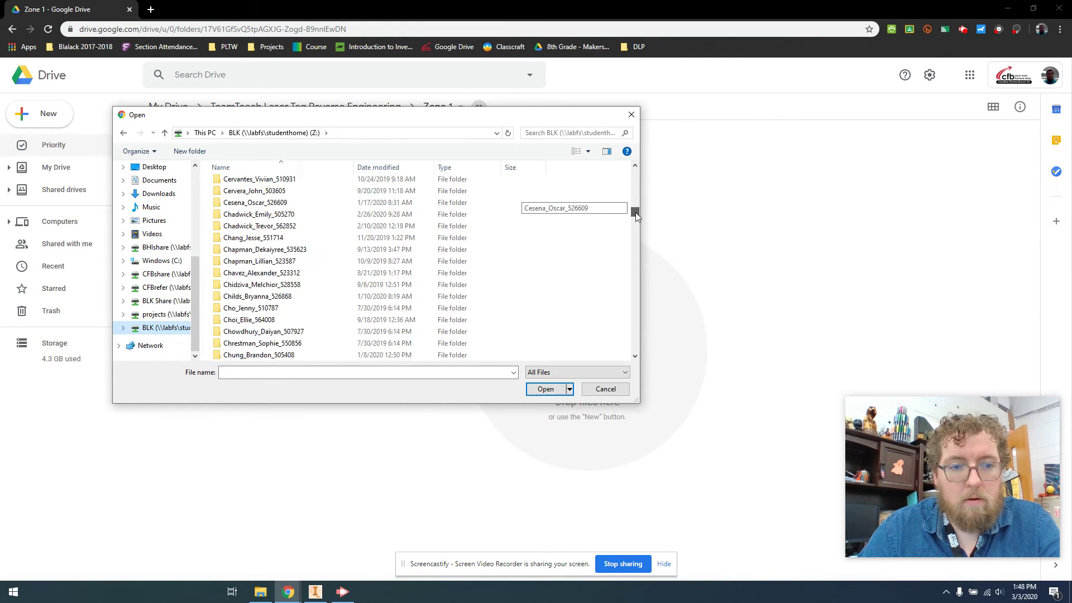
drag(635, 212, 633, 274)
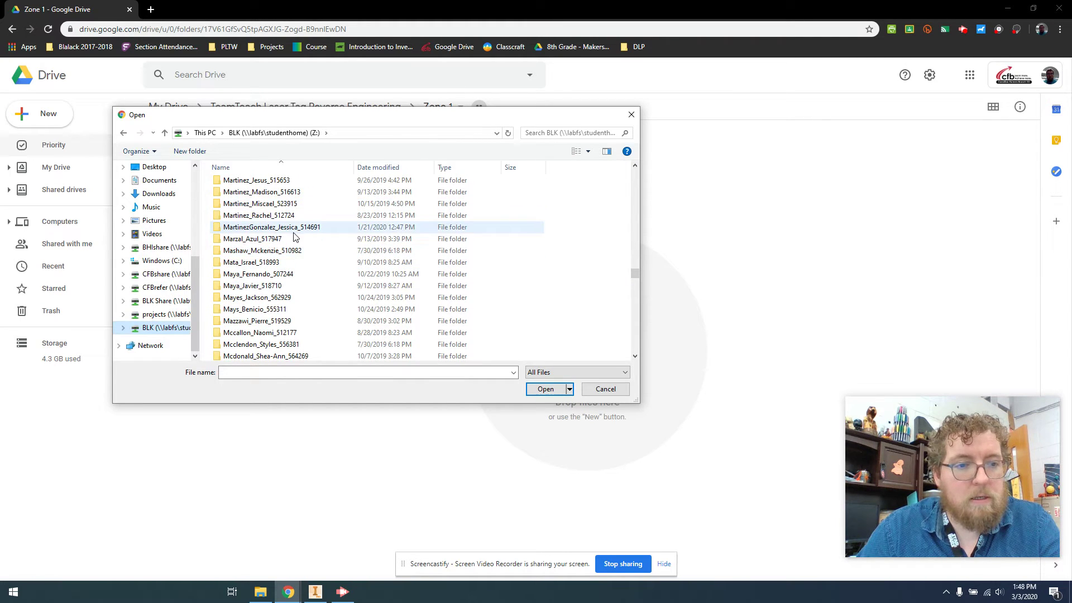
scroll(300, 263, up, 5)
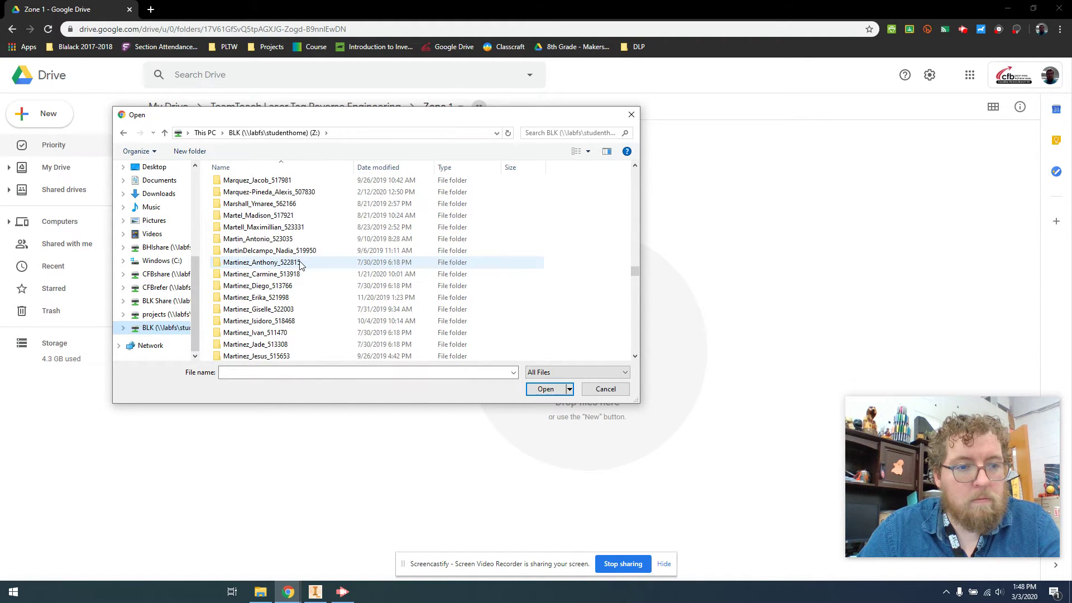
click(302, 192)
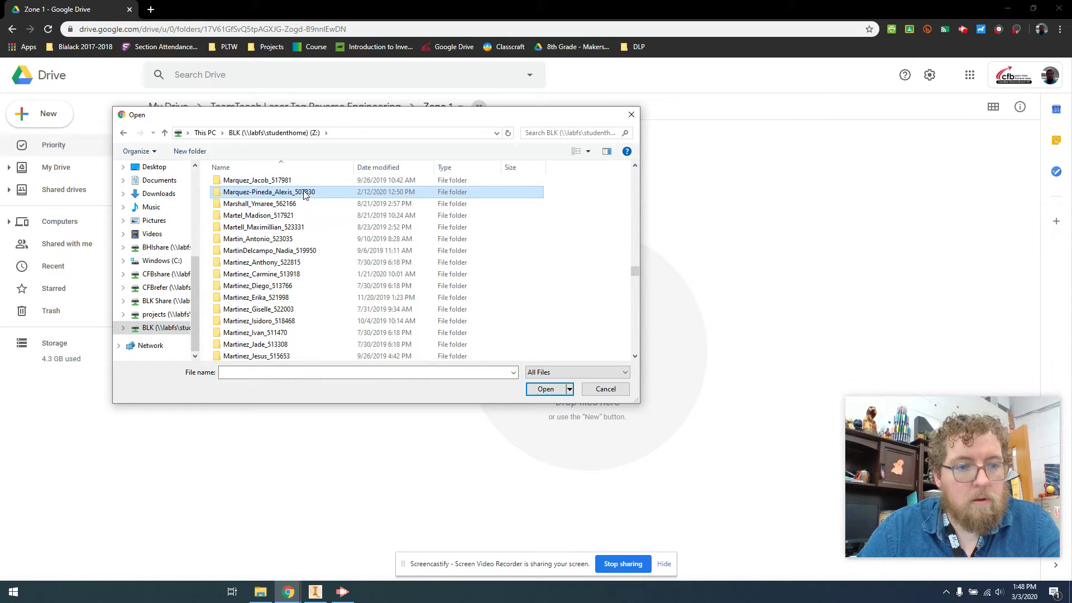
click(552, 393)
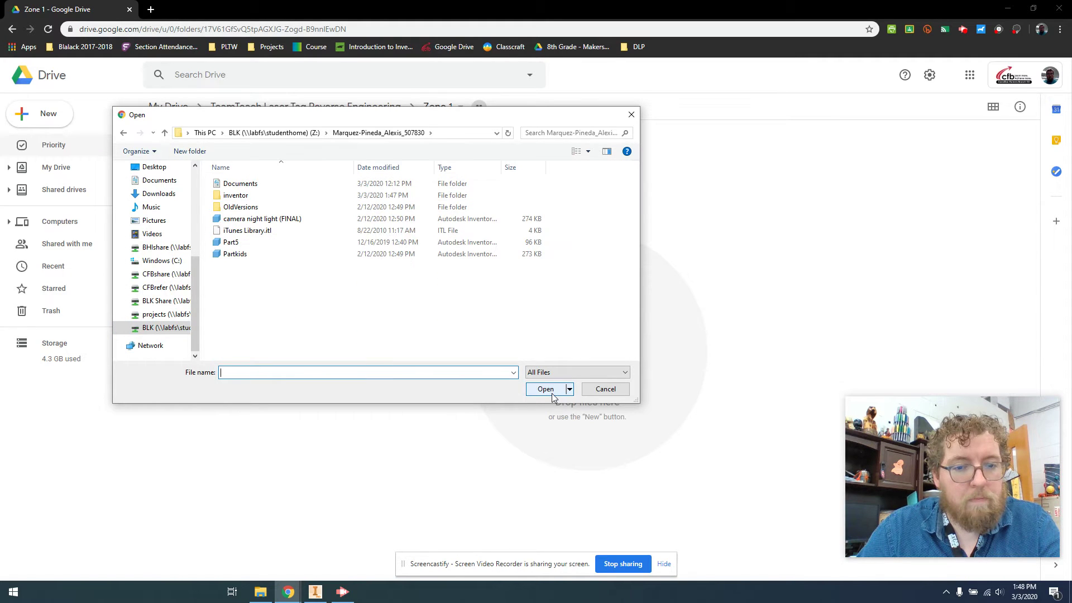
Step: Upload TmTZ1Pt001BLK3-3-20 from the student's inventor folder to Zone 1
double_click(261, 196)
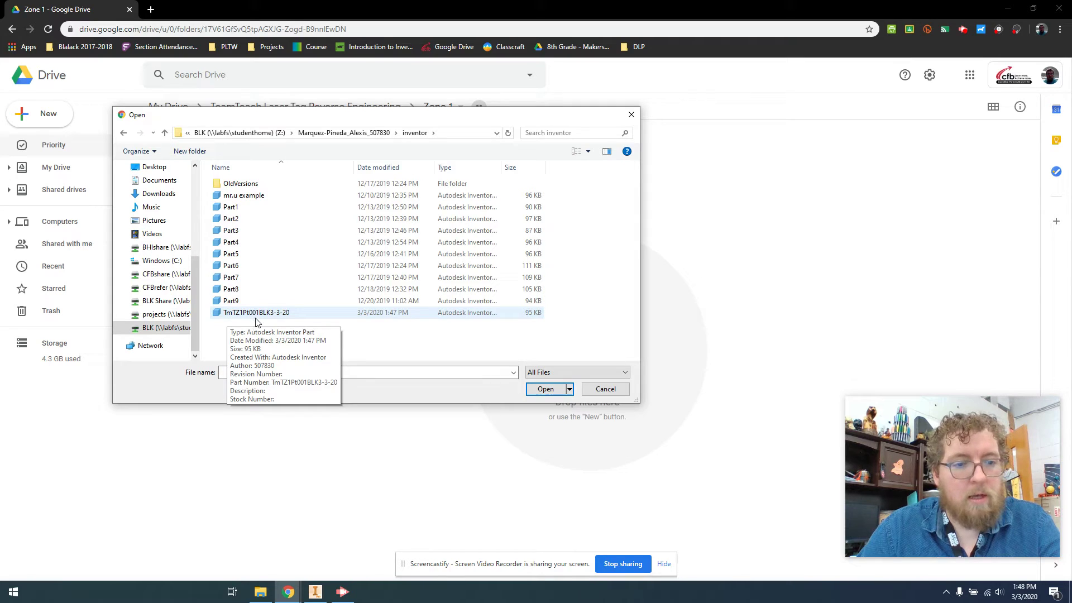
click(316, 314)
click(547, 390)
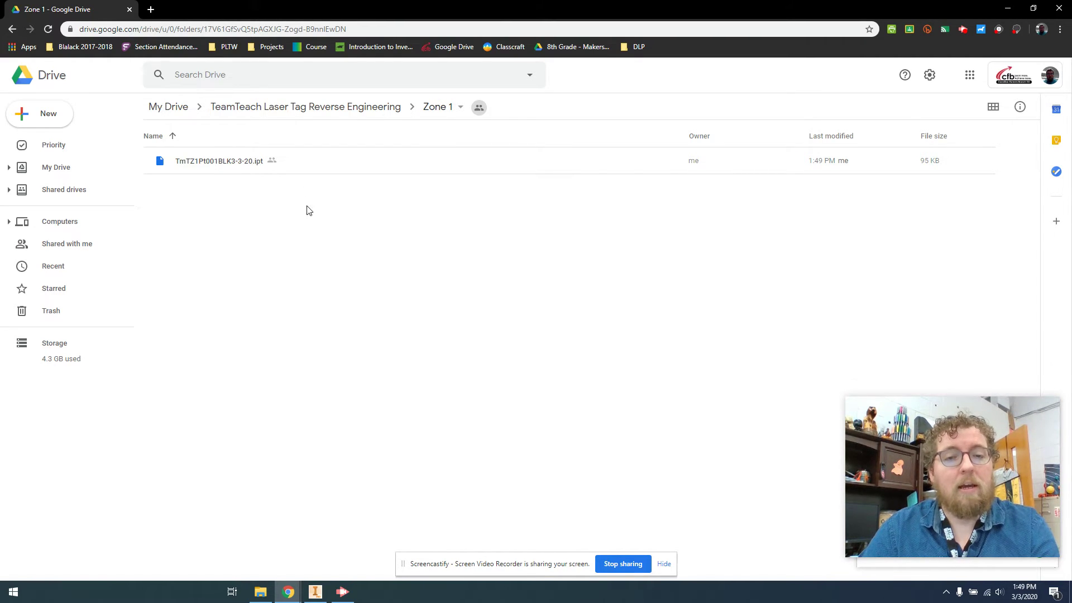
click(266, 590)
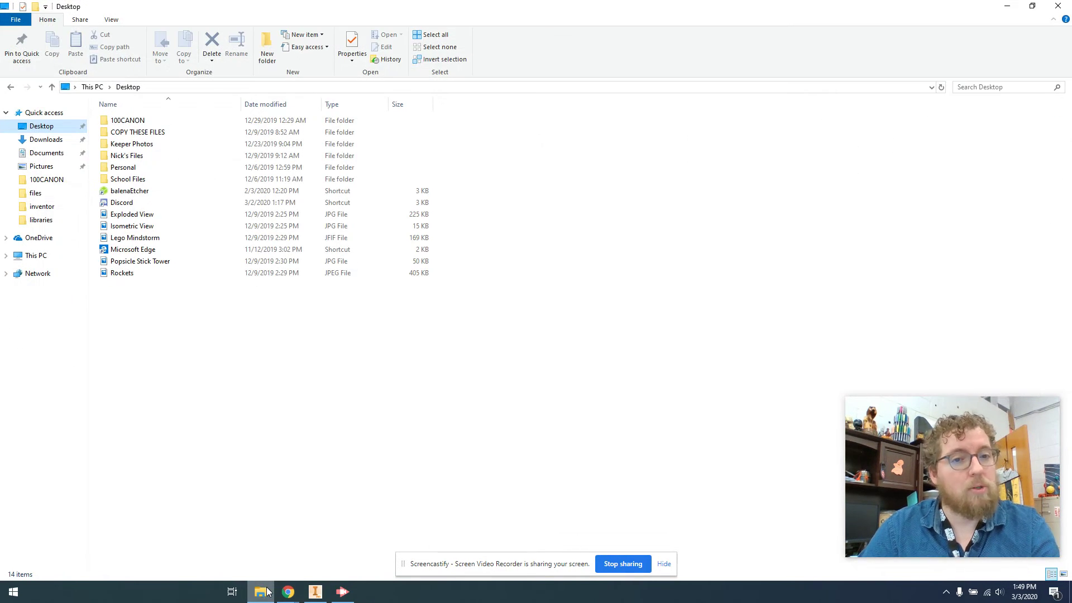
click(267, 591)
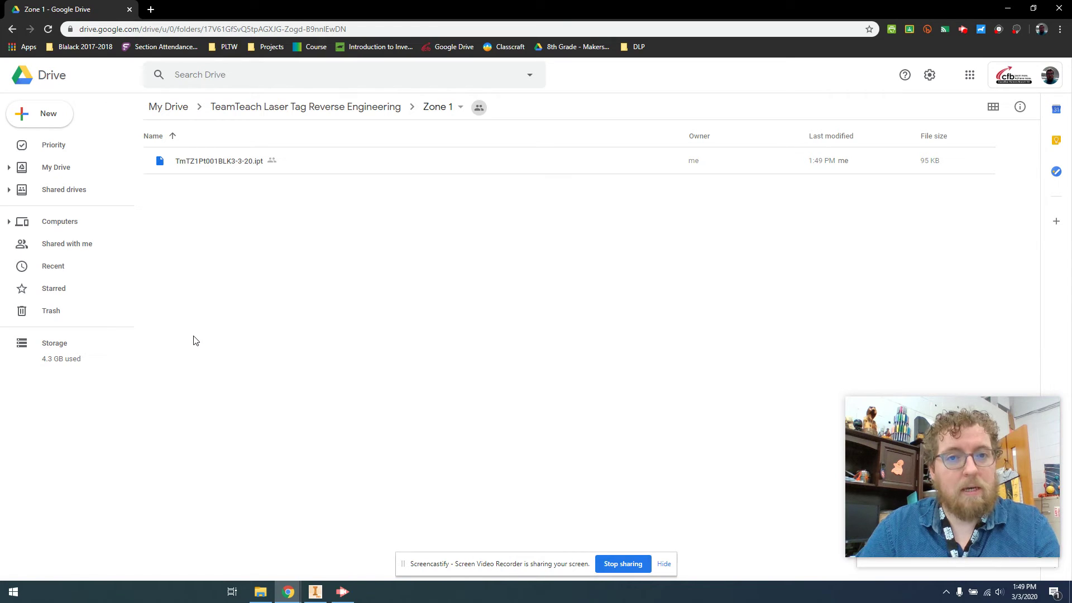
Step: Look through the Shared with me and My Drive locations for the shared project folder
click(91, 242)
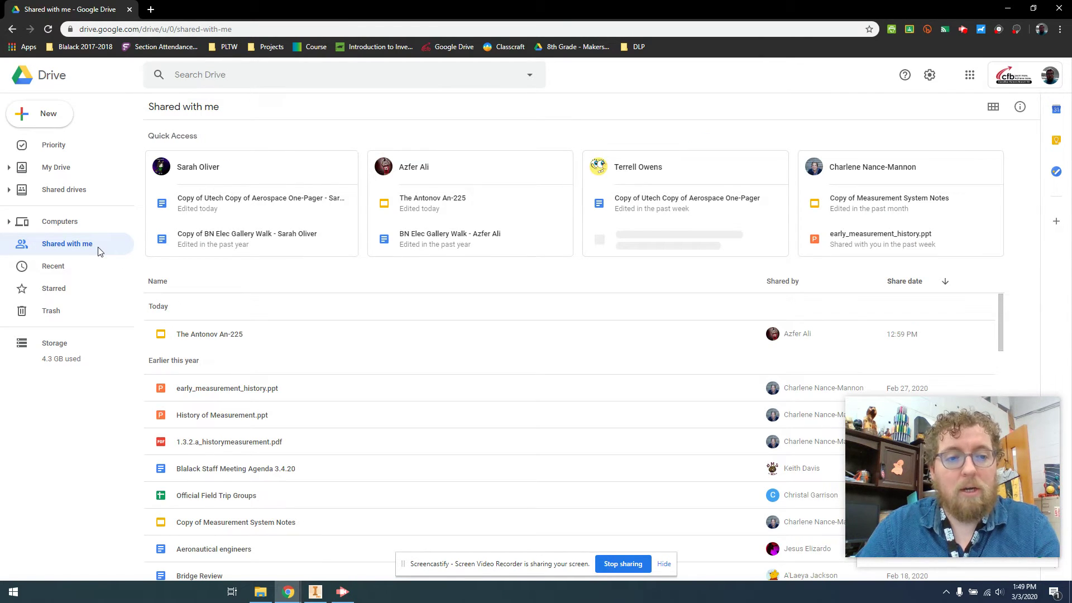
click(83, 172)
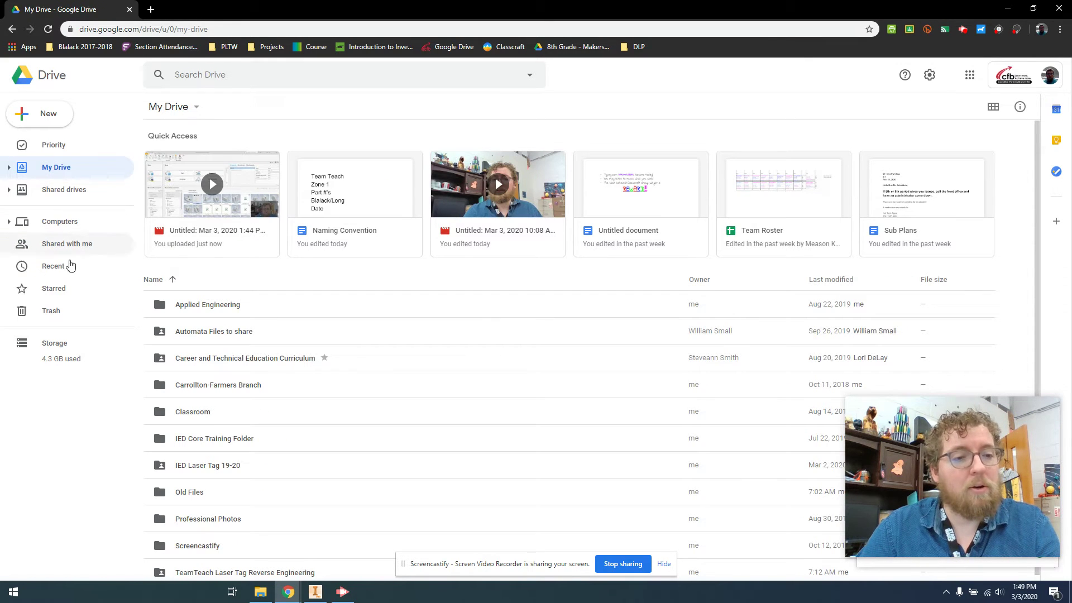
click(84, 244)
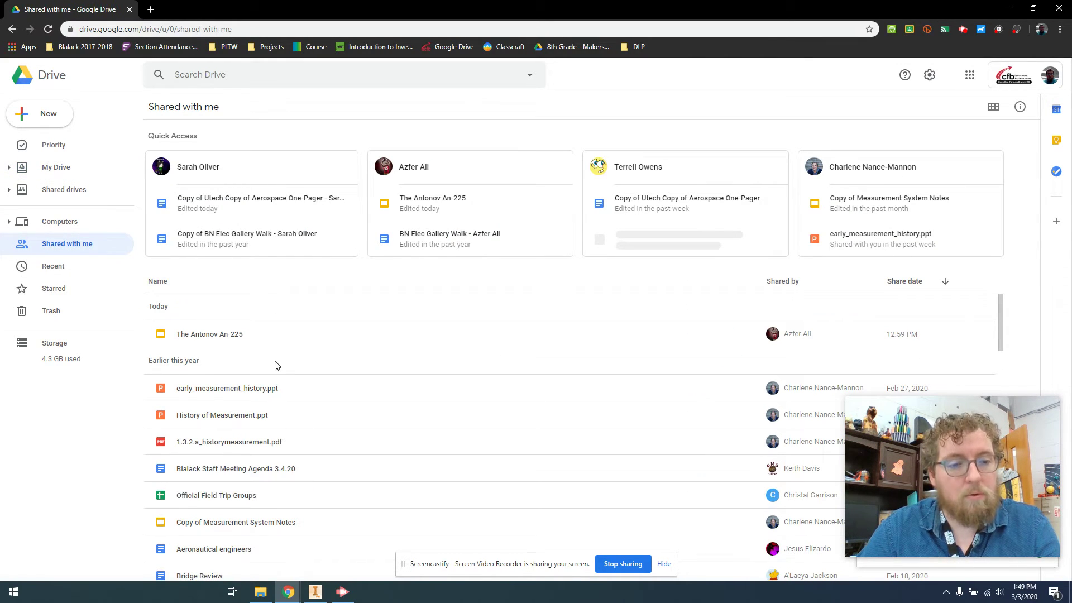
Step: Open the Zone 1 folder inside TeamTeach Laser Tag Reverse Engineering from My Drive
click(96, 176)
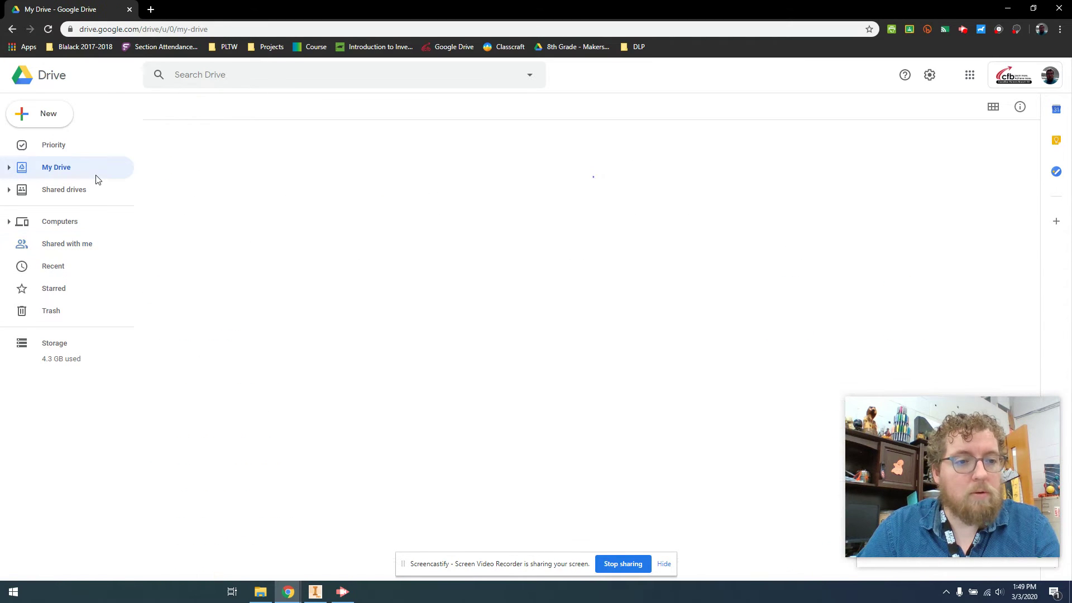
double_click(230, 568)
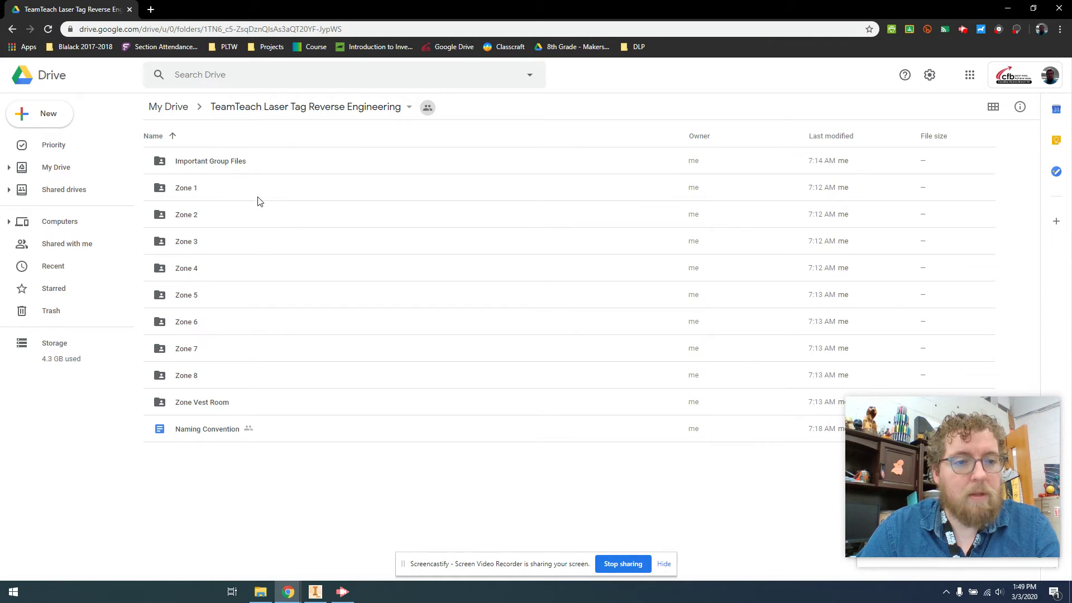
double_click(259, 189)
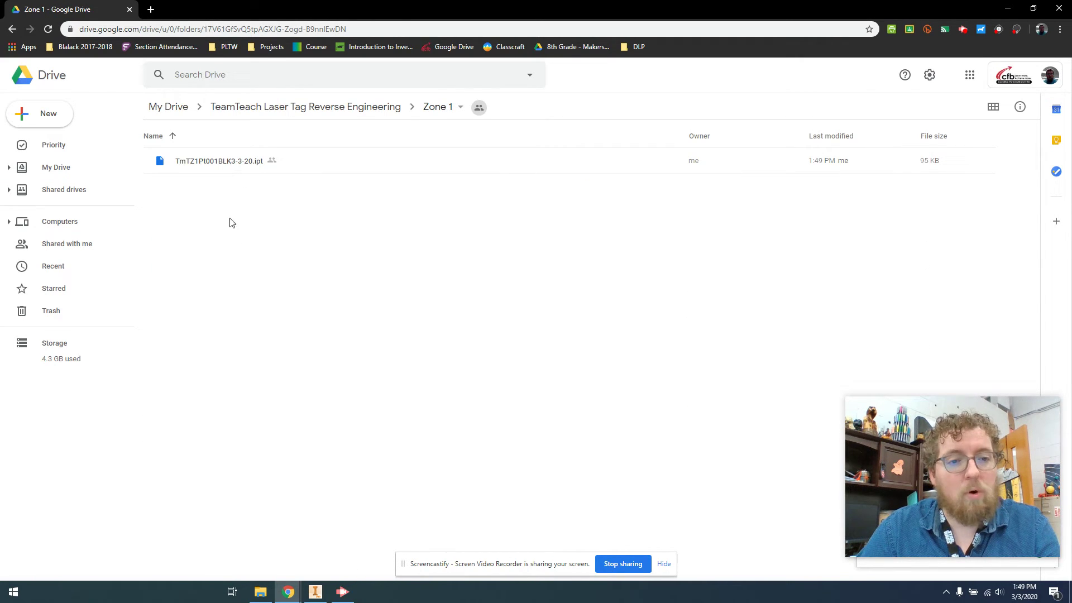
Step: Download TmTZ1Pt001BLK3-3-20.ipt from the Zone 1 folder
click(237, 170)
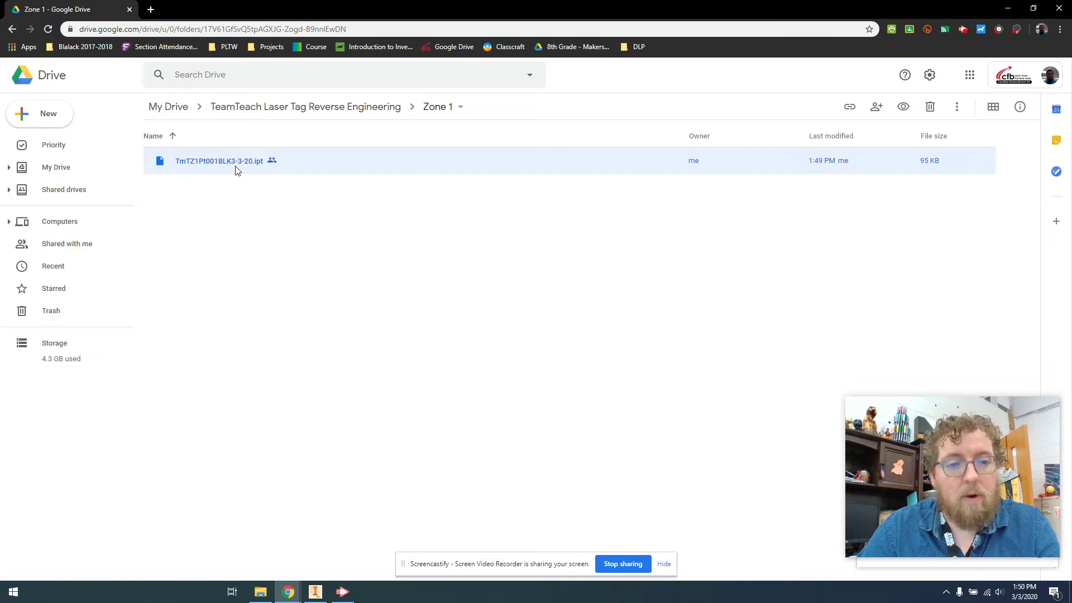
right_click(237, 171)
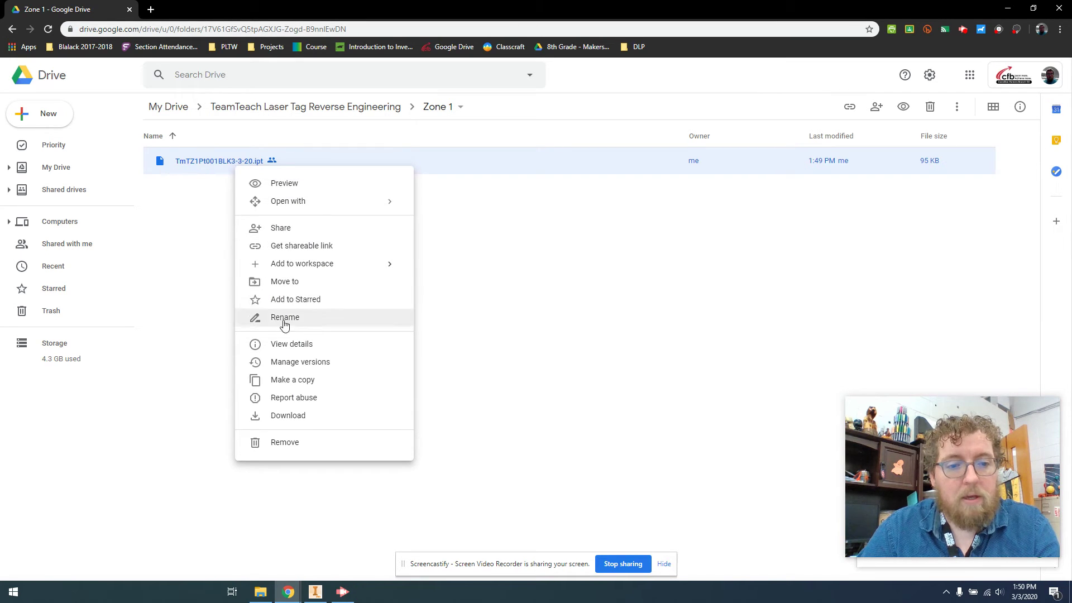
click(316, 418)
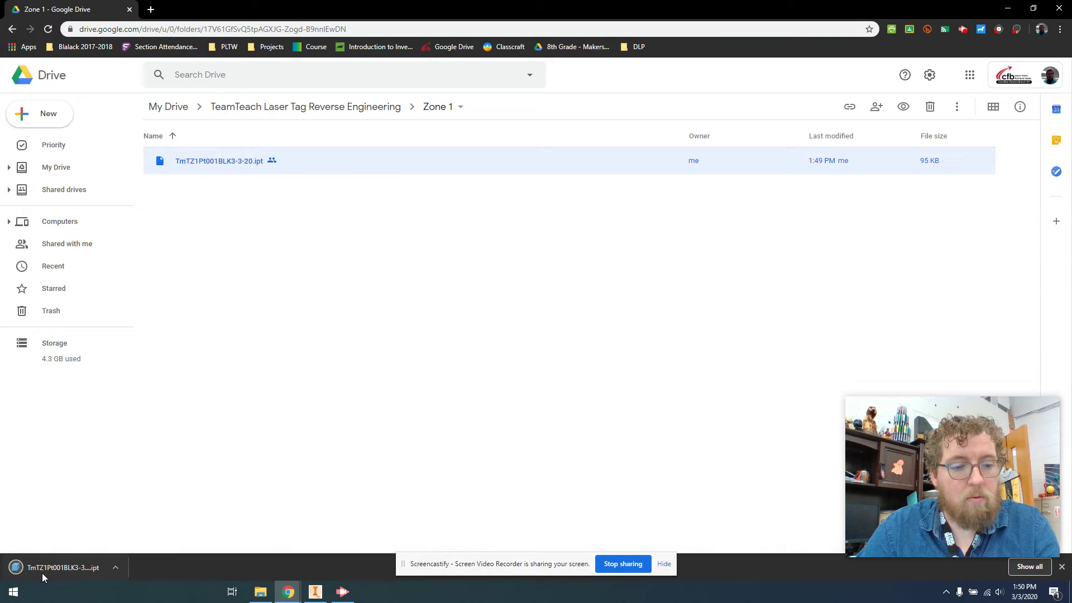
Step: Switch to Inventor and open the downloaded TmTZ1Pt001BLK3-3-20 part from the Downloads folder
click(314, 591)
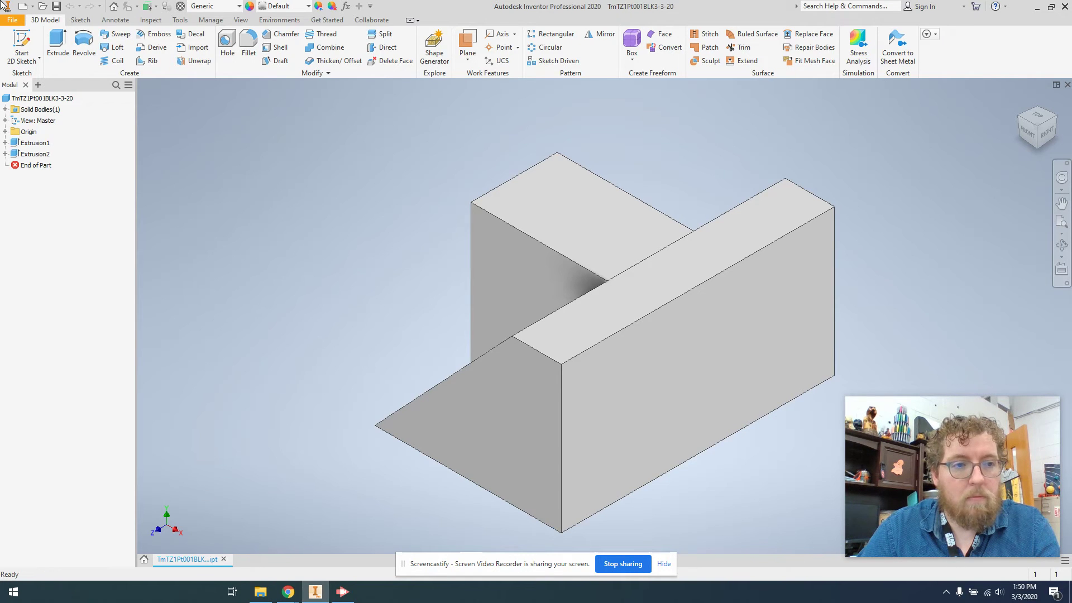
click(12, 20)
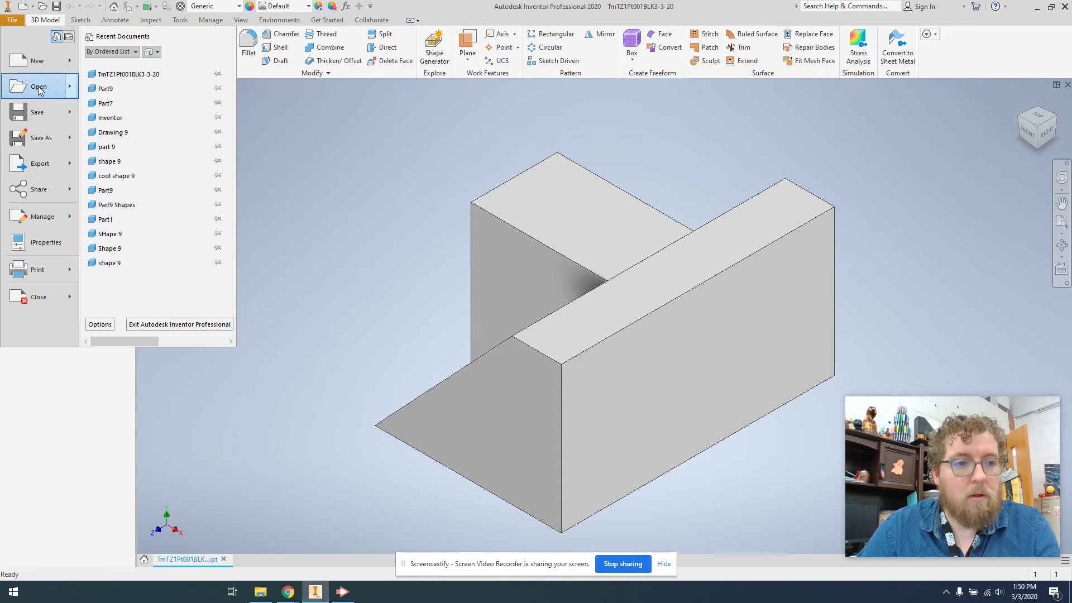
click(39, 88)
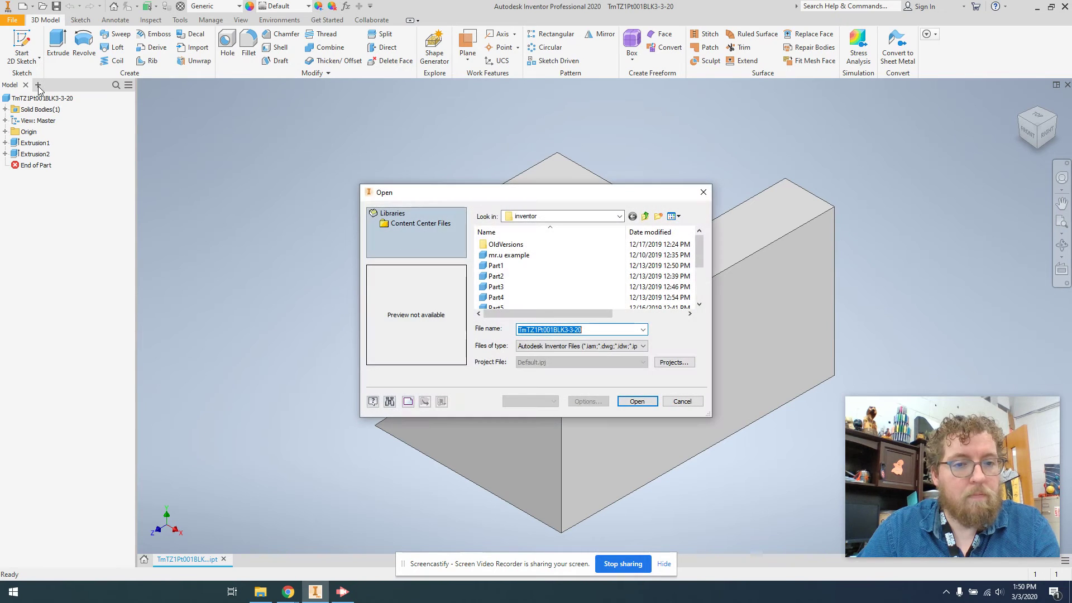
click(555, 217)
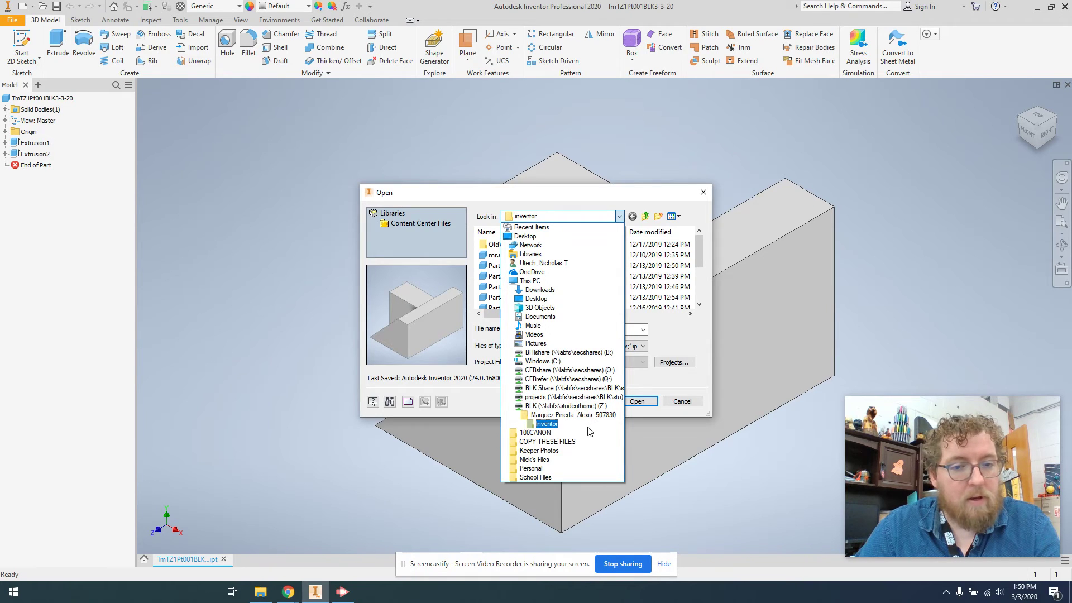
click(553, 289)
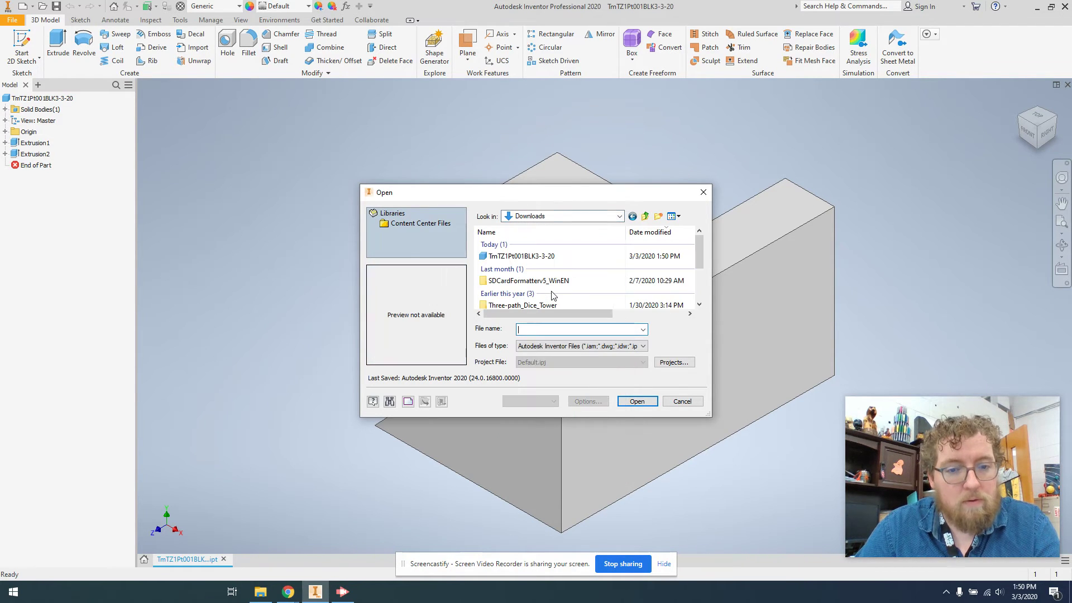
click(543, 258)
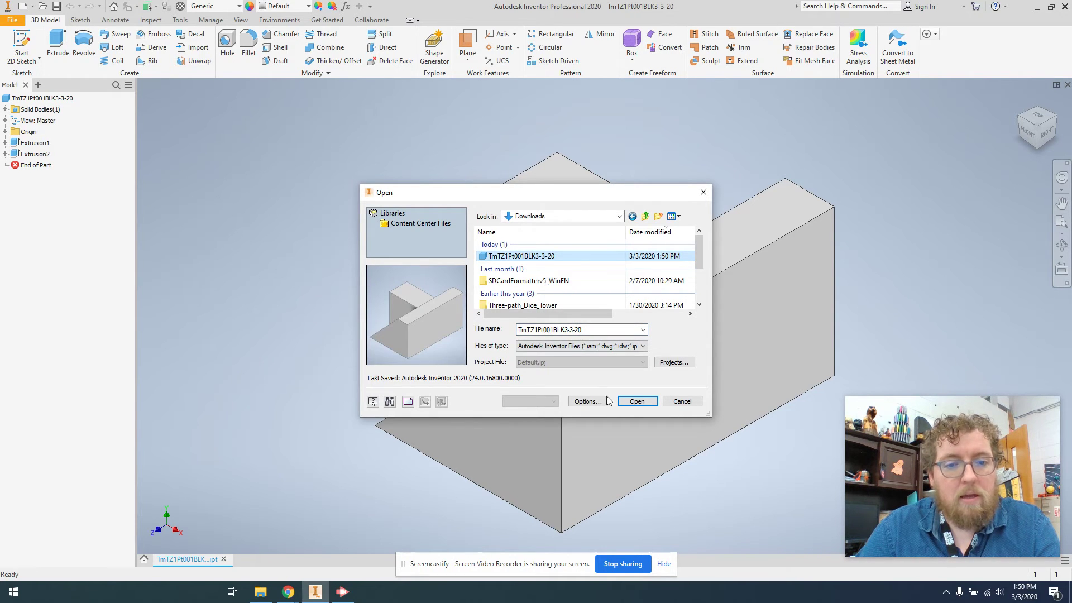
click(640, 402)
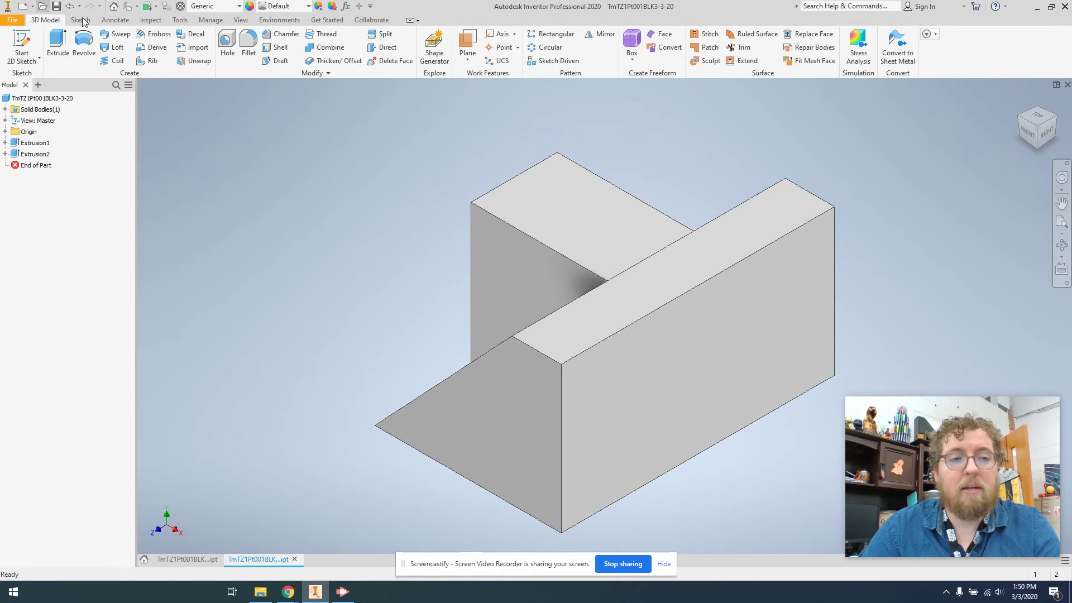
Step: Start a 2D sketch on the part's large right face and draw a circle about 0.41 in in diameter on it
click(24, 40)
click(742, 376)
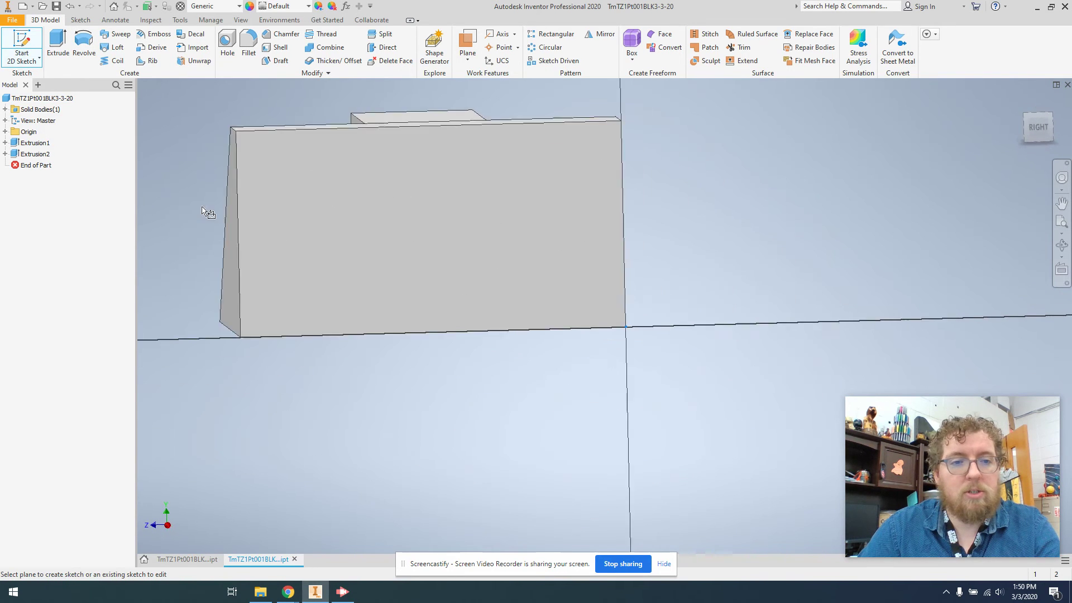
click(85, 44)
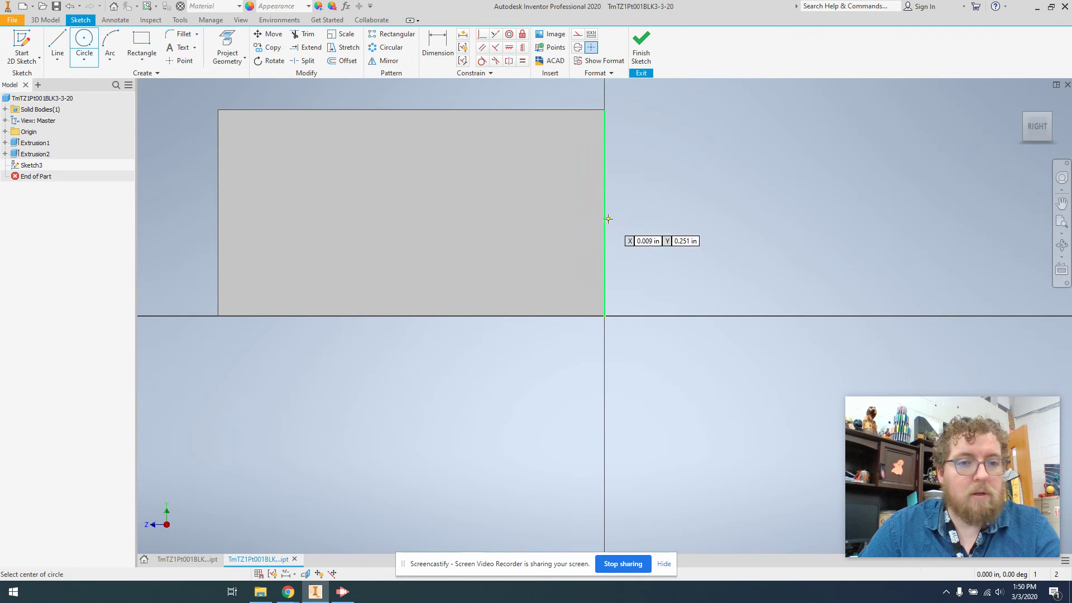
click(395, 205)
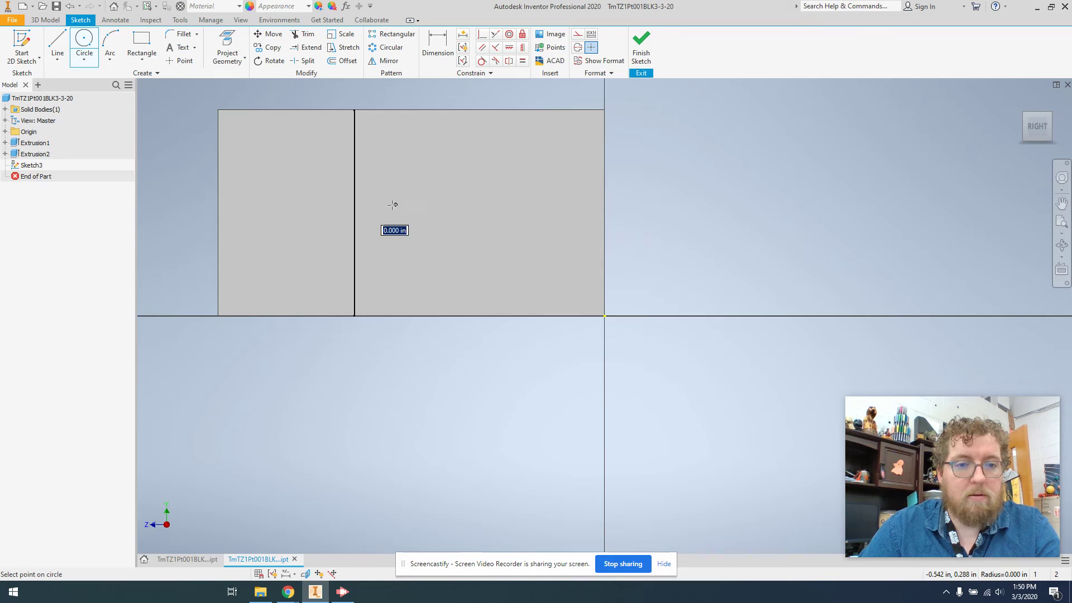
click(328, 246)
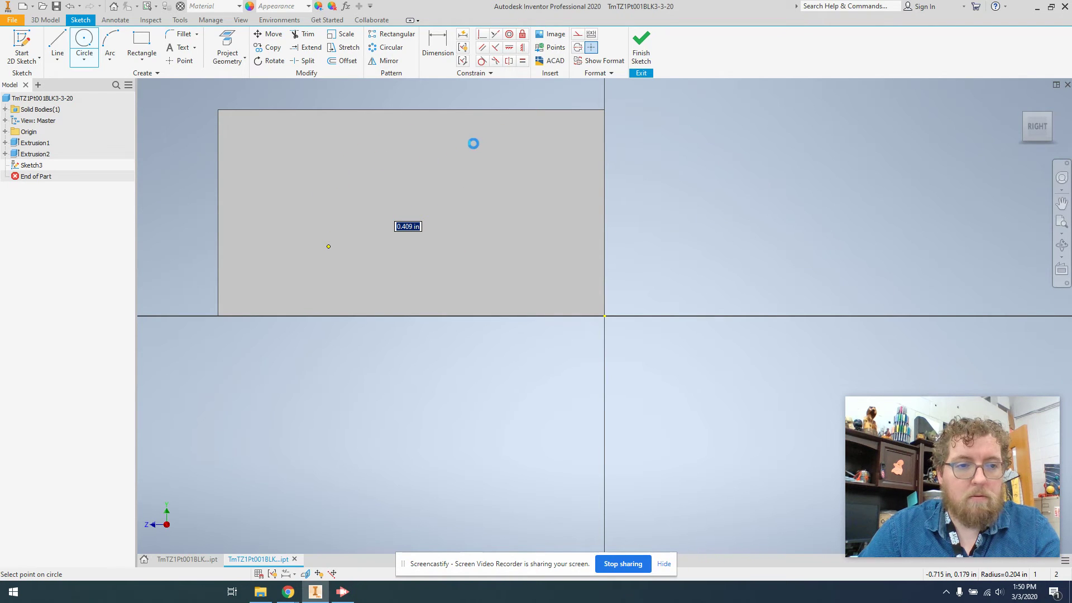
Step: Draw two small eye circles in the upper half of the large circle, the left one about 0.09 in in diameter
click(423, 160)
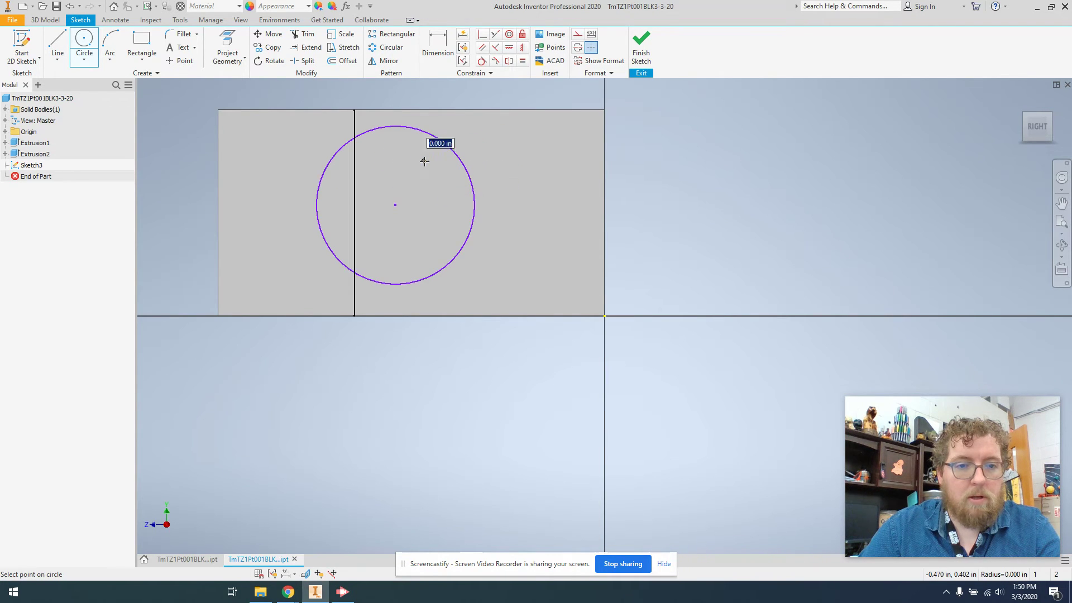
click(431, 153)
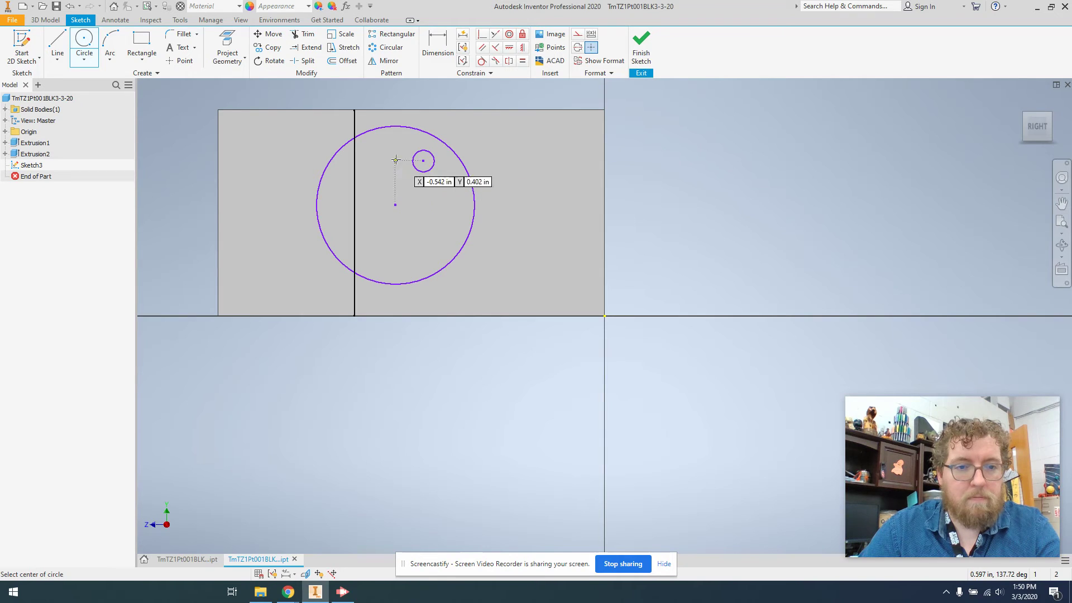
click(367, 161)
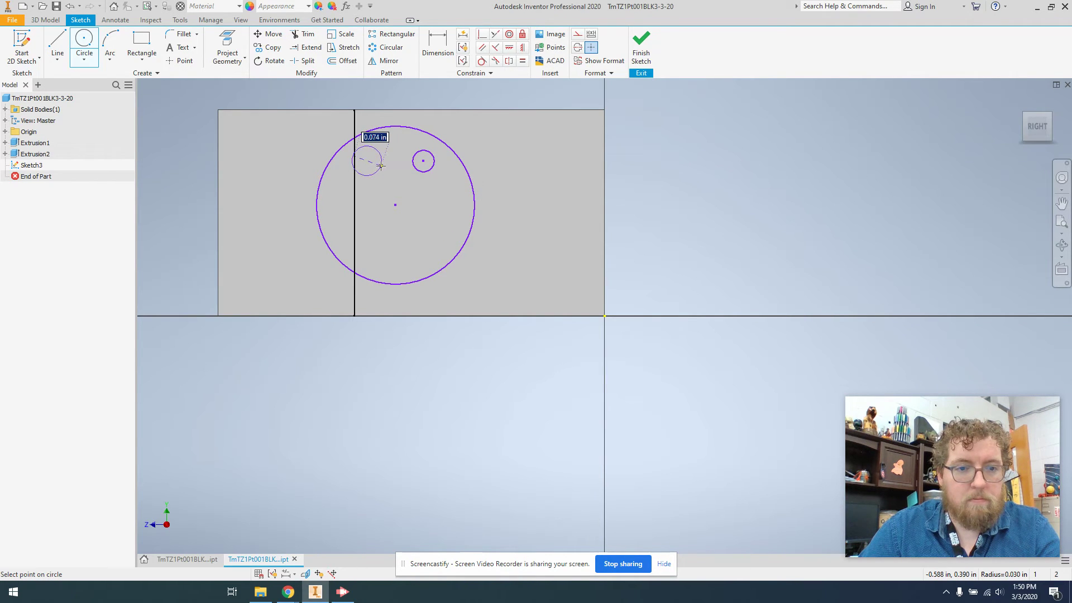
click(385, 168)
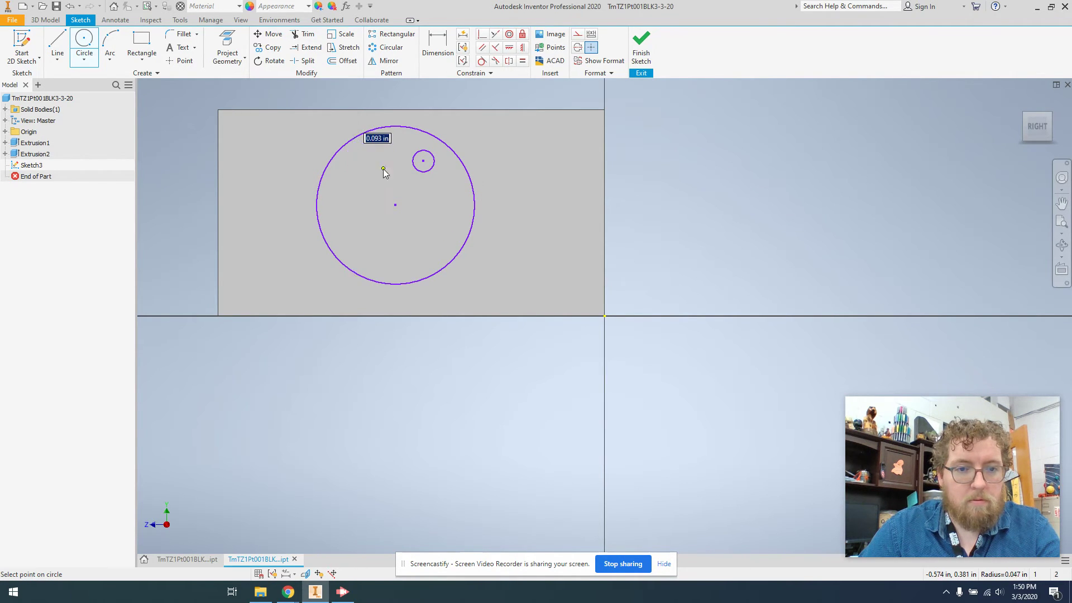
Step: Draw a crescent mouth in the large circle's lower left from two three-point arcs sharing endpoints about 0.14 in apart
click(116, 63)
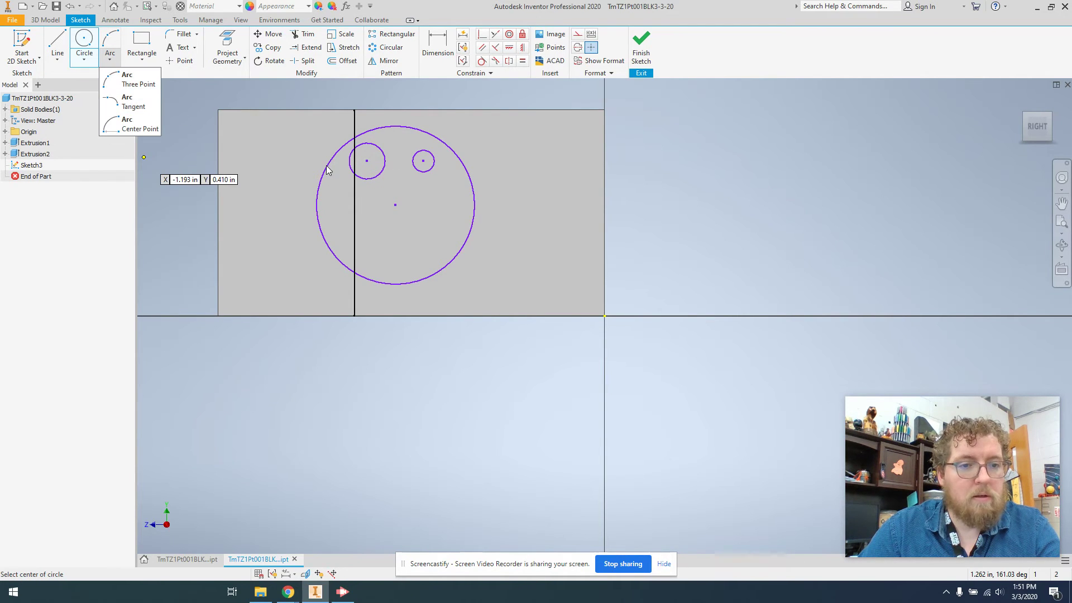
click(134, 79)
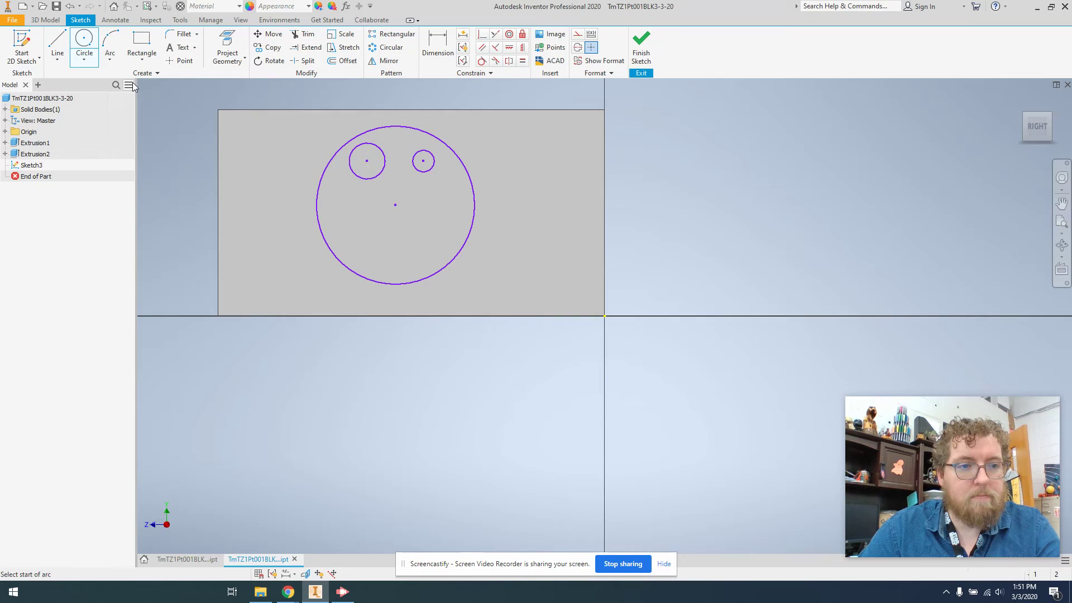
click(342, 216)
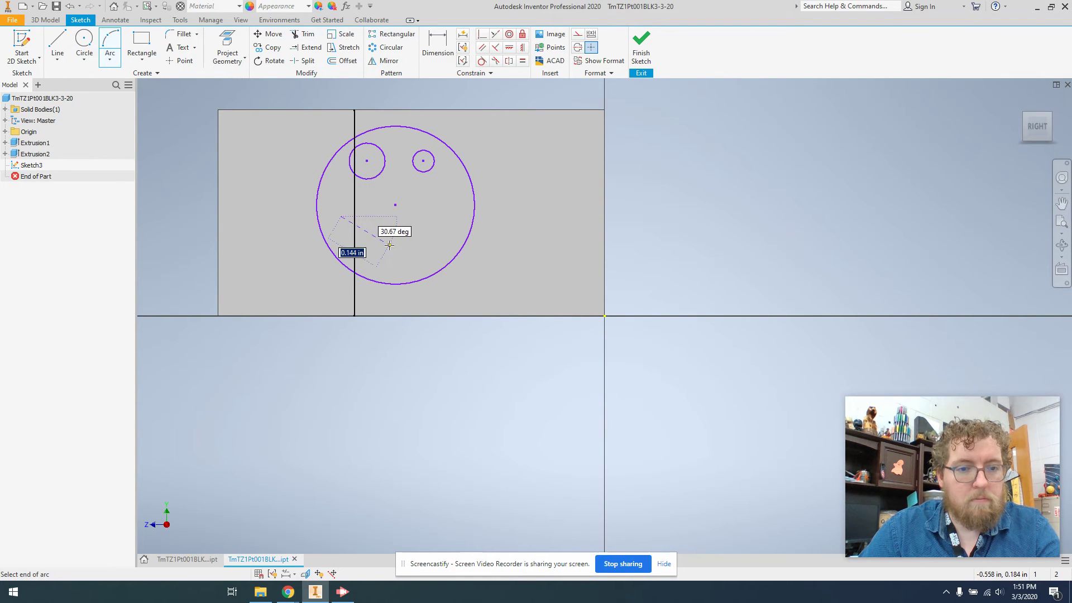
click(389, 245)
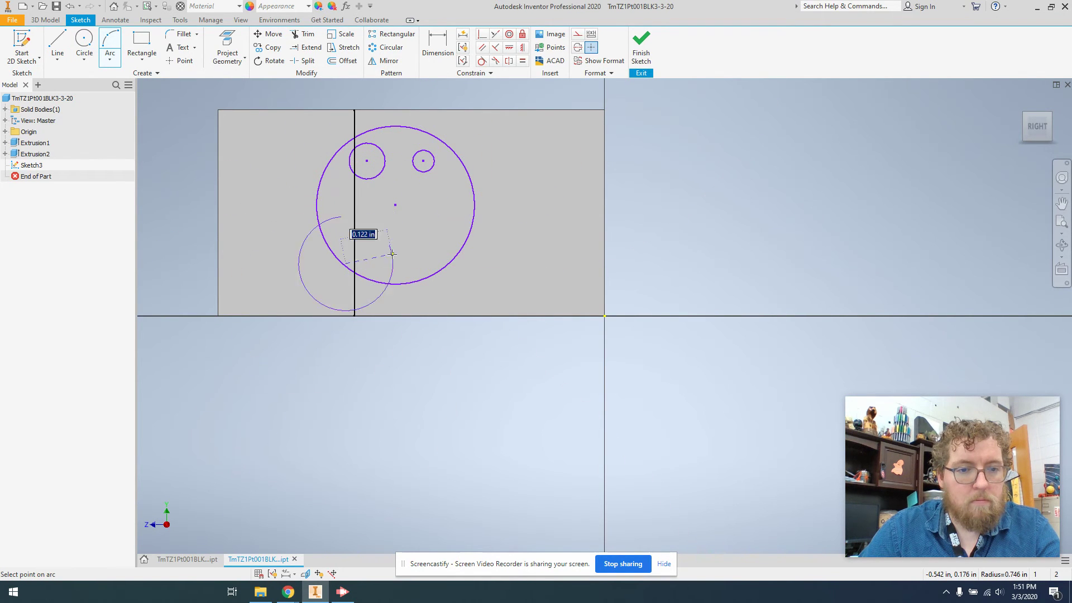
click(365, 252)
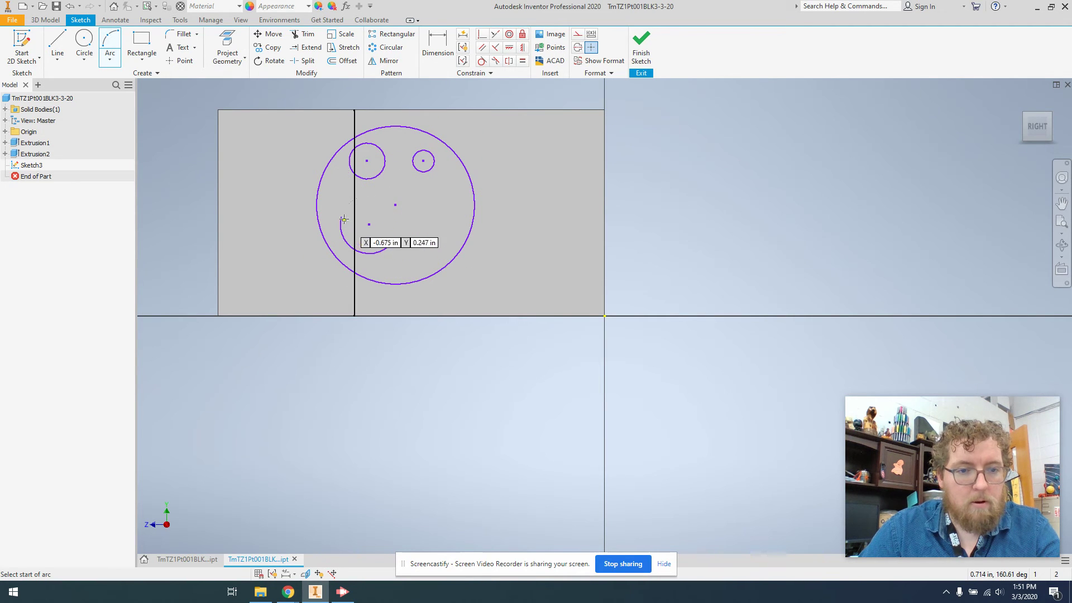
click(342, 217)
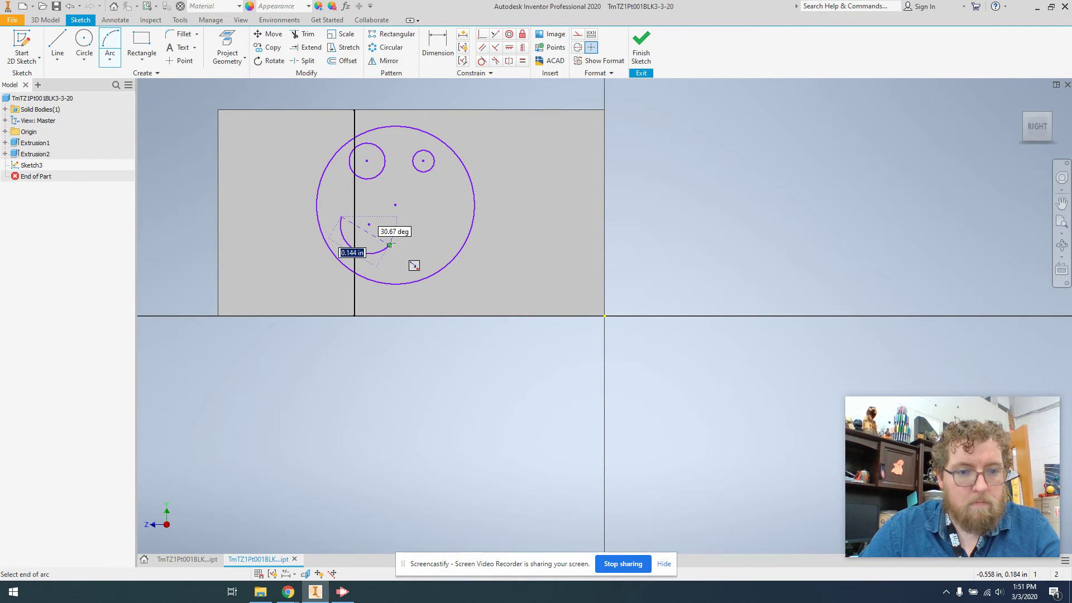
click(390, 249)
click(369, 244)
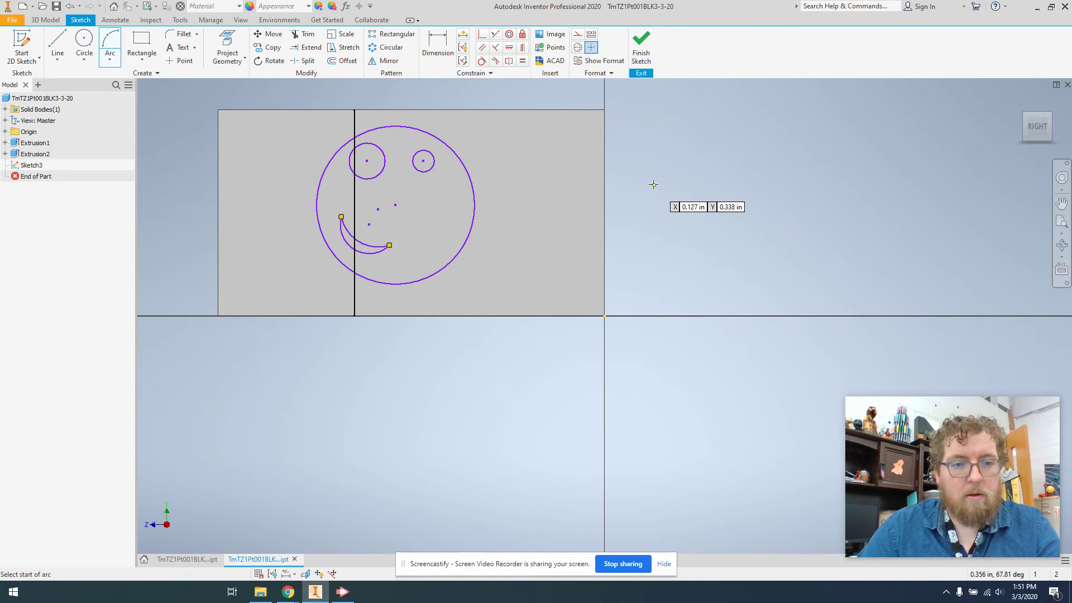
Step: Draw a small nose circle near the center of the large circle, between the eyes and the mouth, and finish the sketch
click(84, 45)
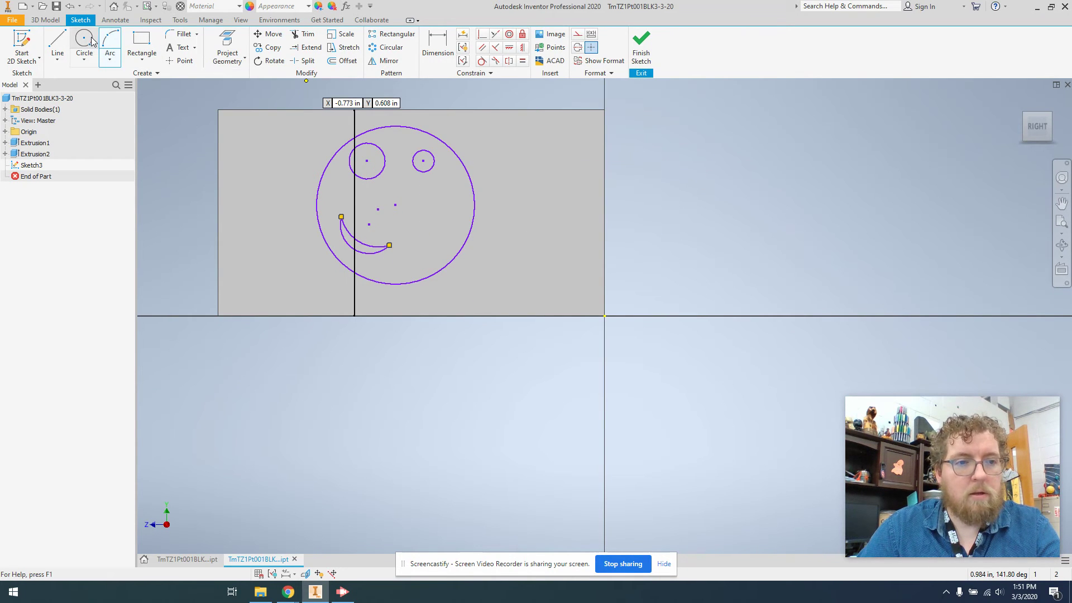
click(403, 194)
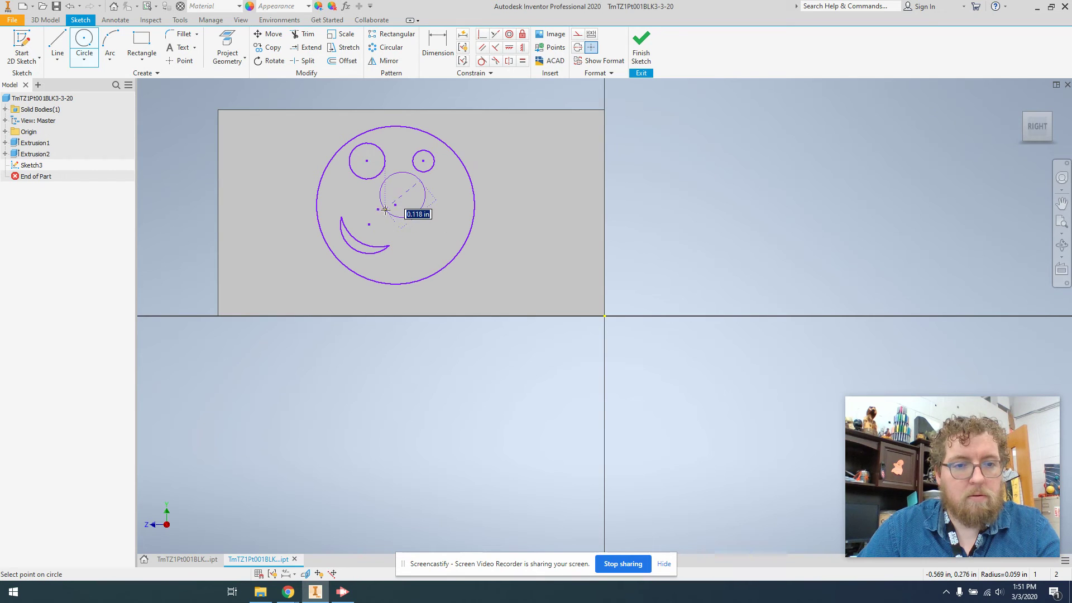
click(394, 209)
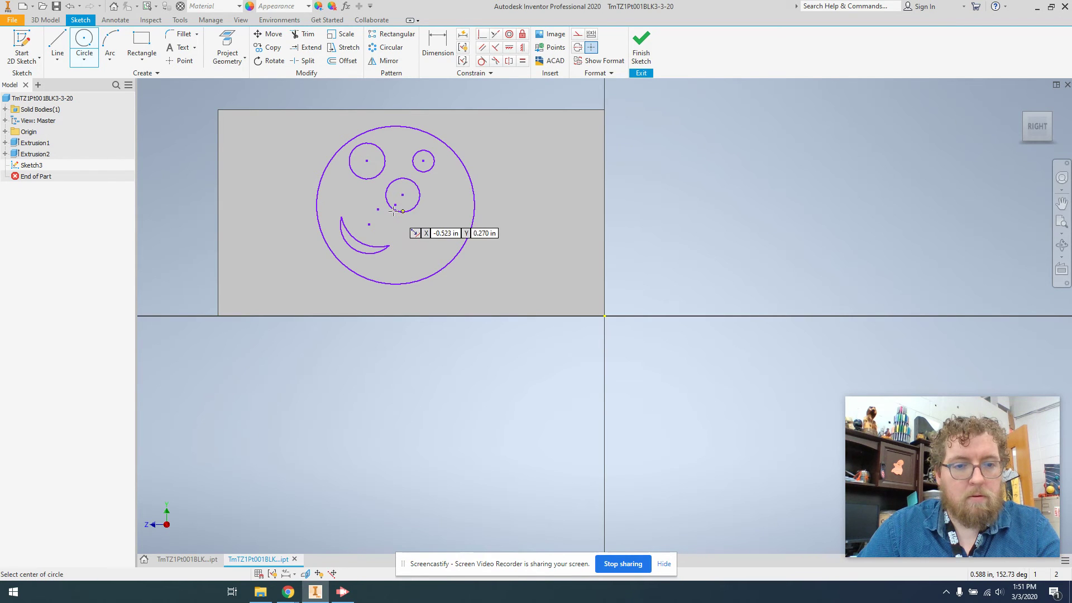
click(648, 54)
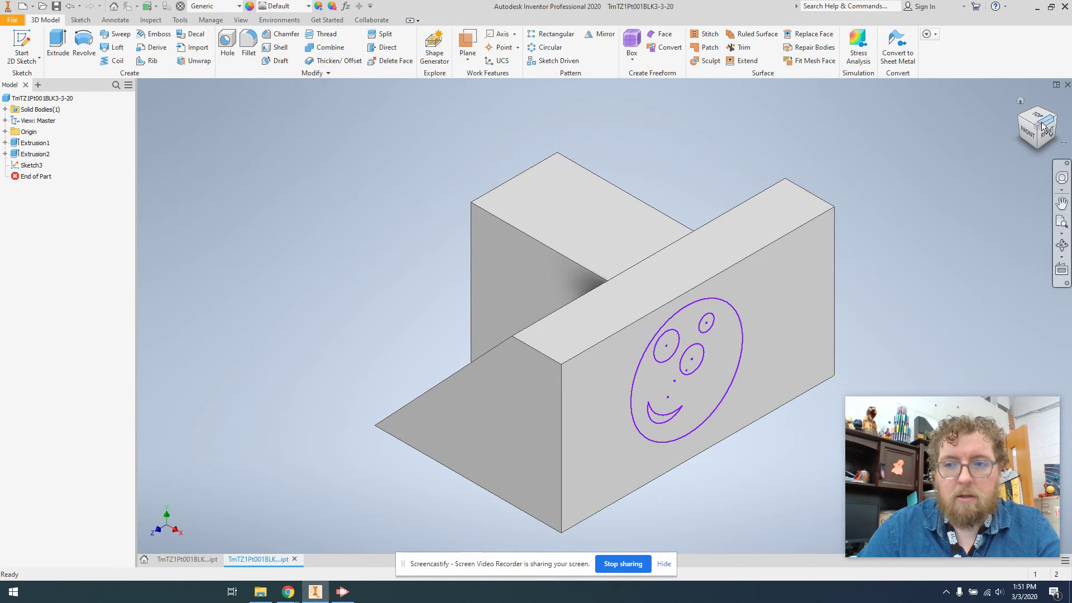
Step: Extrude the two eye circles and the crescent mouth as a 1 in cut into the part
click(1047, 134)
click(58, 45)
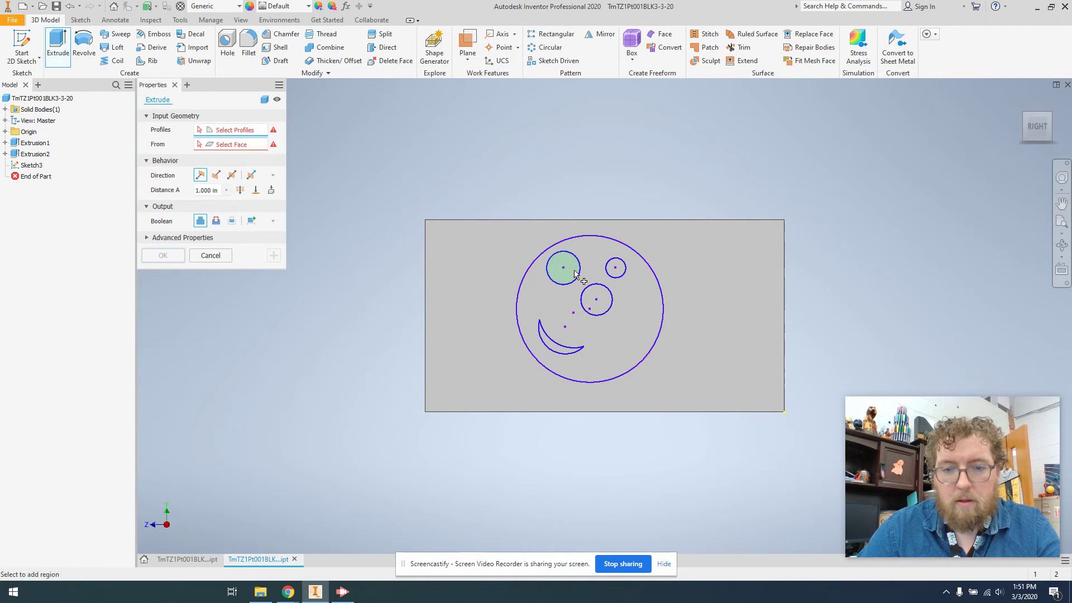
click(578, 275)
click(621, 271)
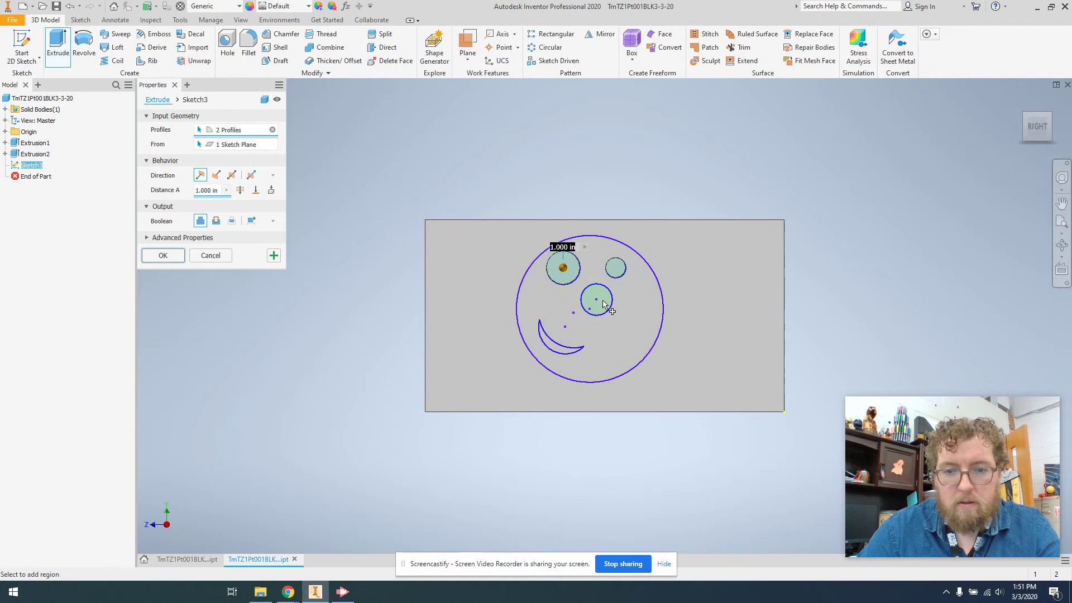
click(558, 345)
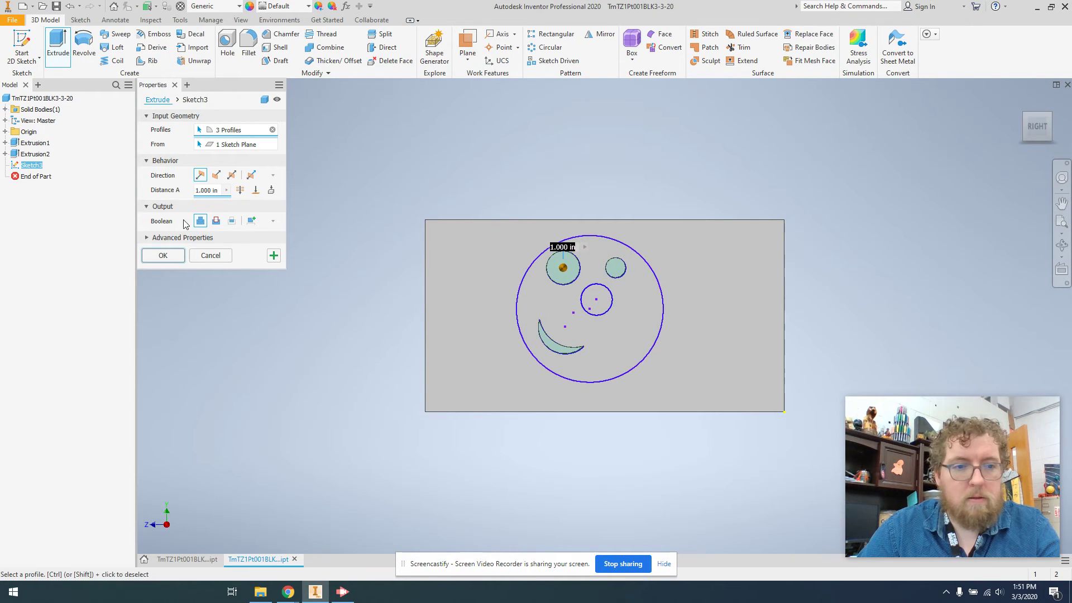
click(216, 176)
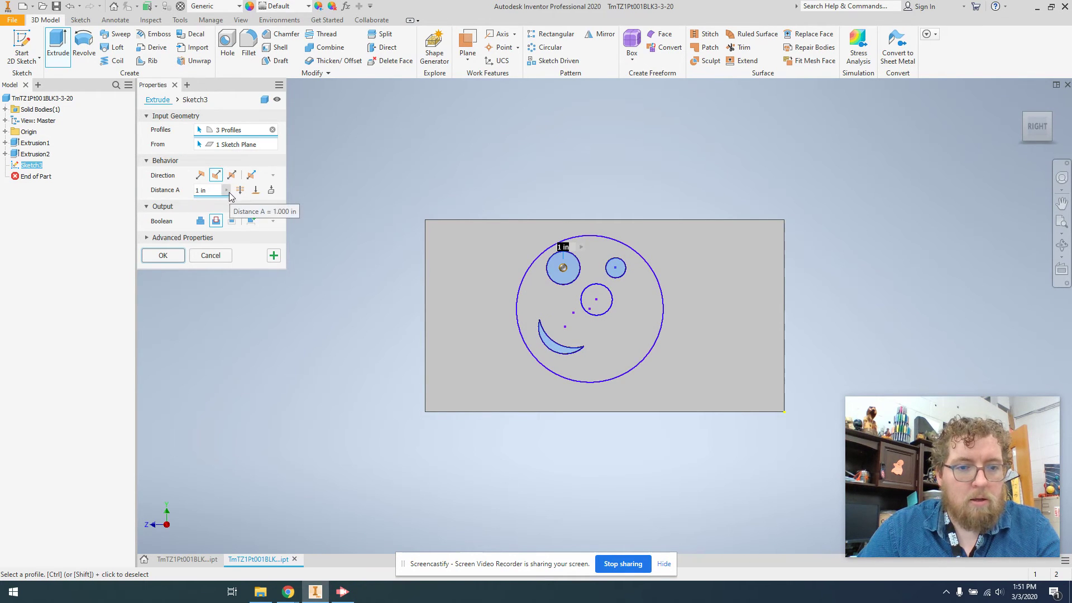
click(163, 256)
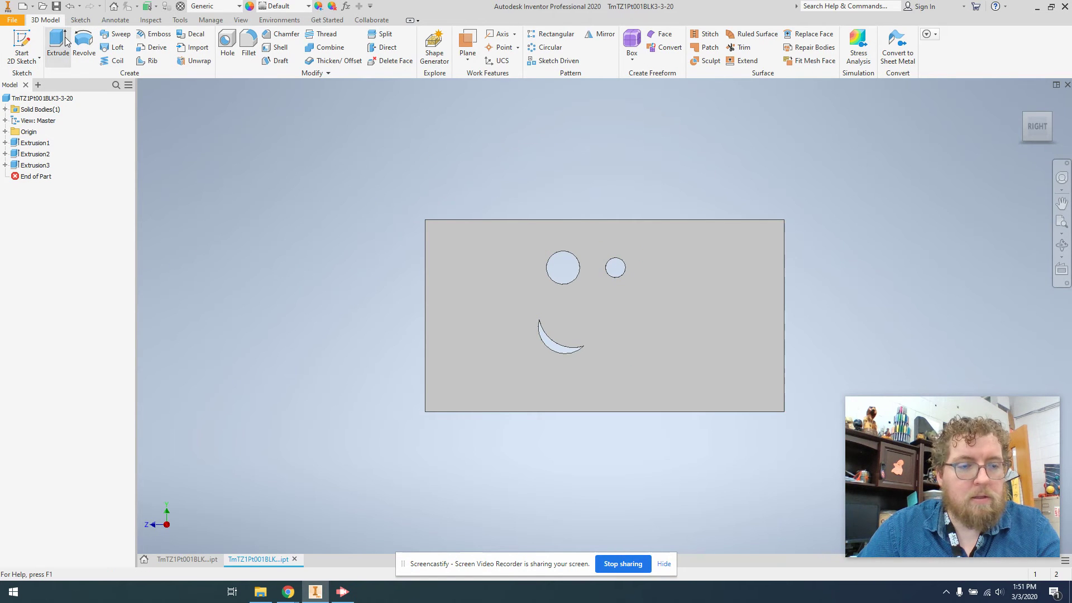
key(s)
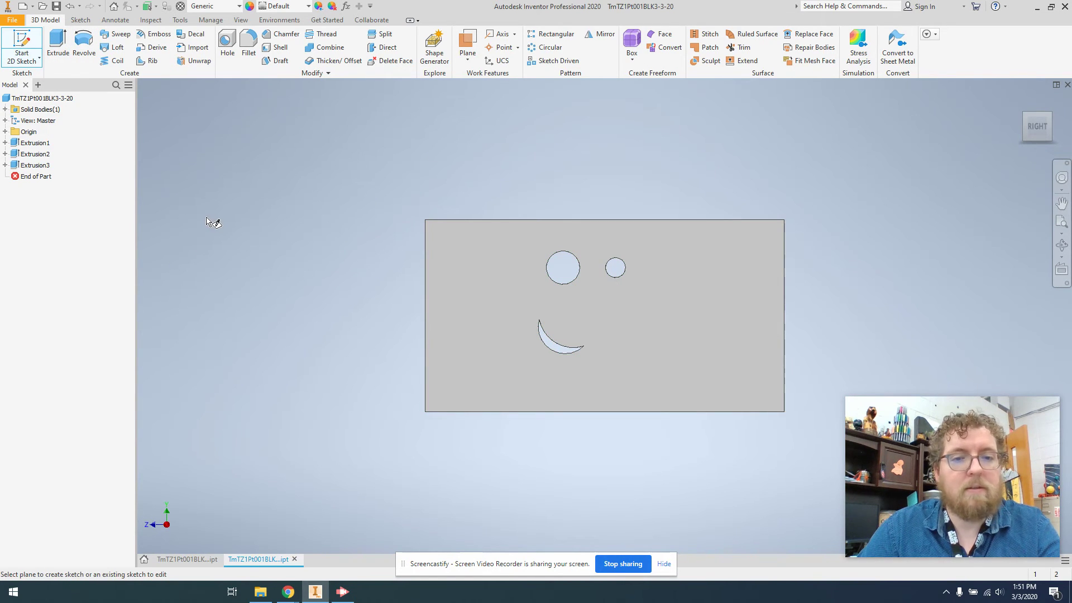
key(Escape)
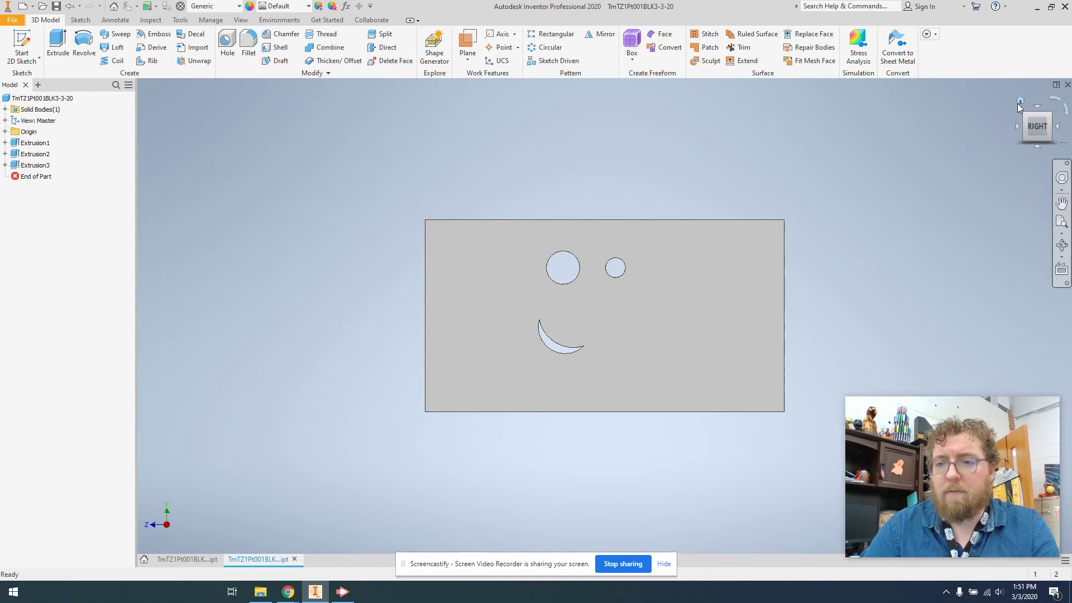
click(1020, 103)
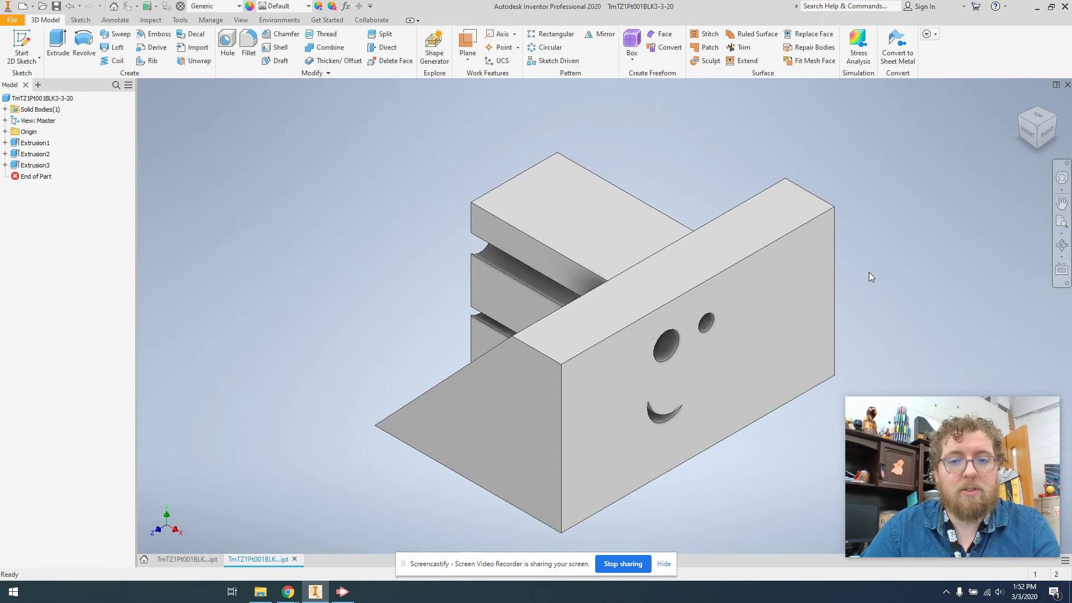
Step: Start saving the part under a new name and set the location to the BLK studenthome (Z:) drive
click(8, 21)
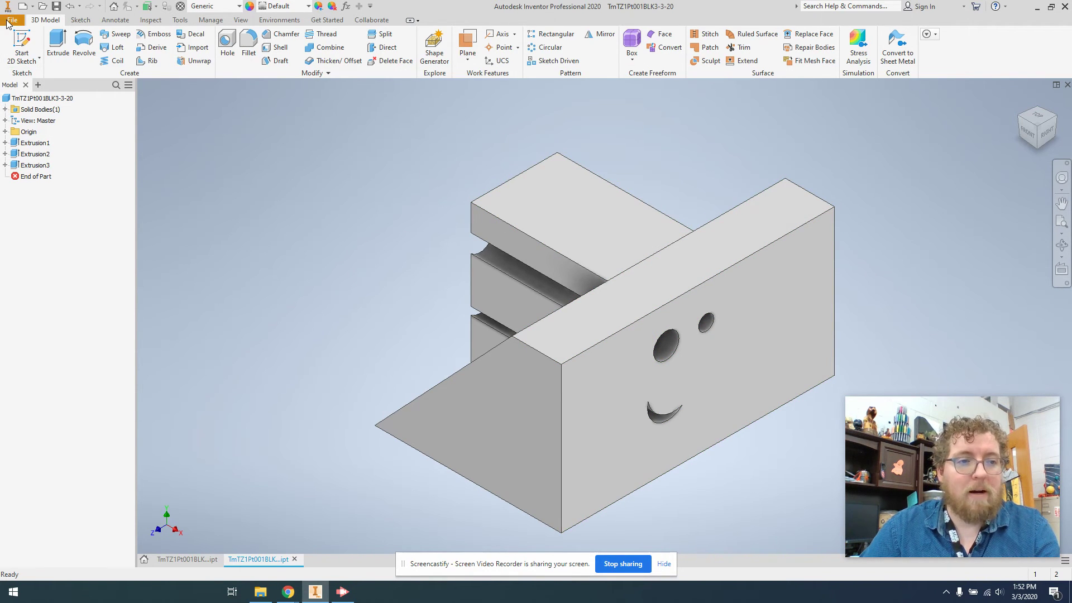
click(14, 139)
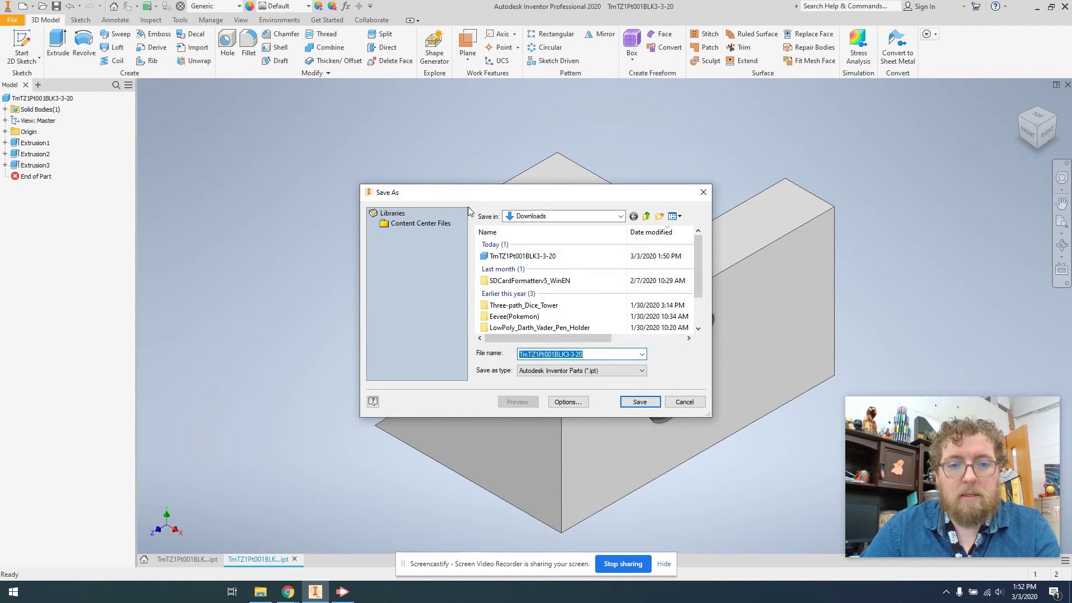
click(516, 218)
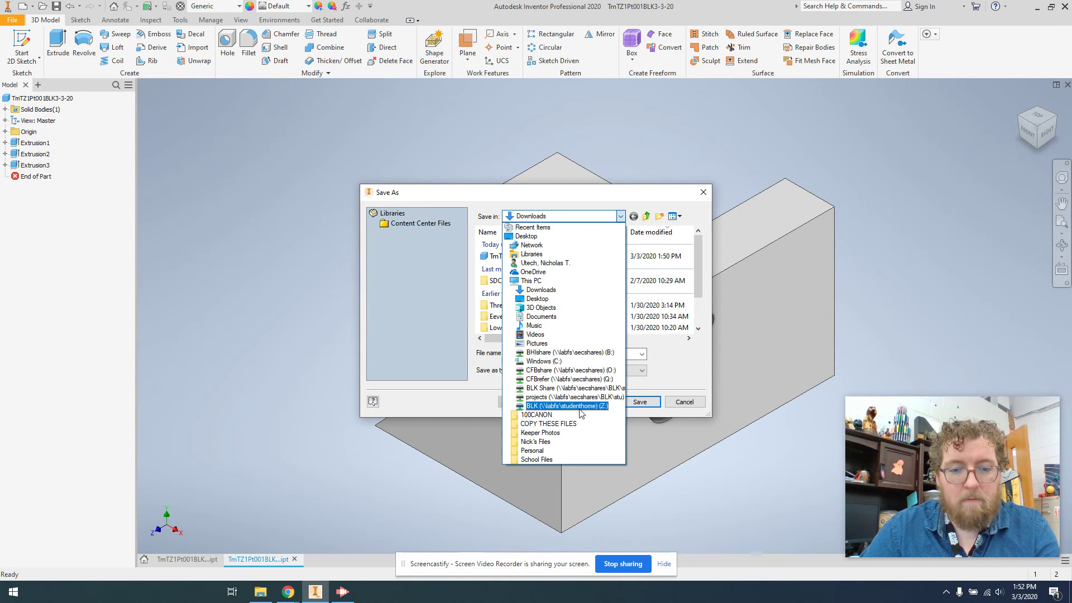
click(567, 406)
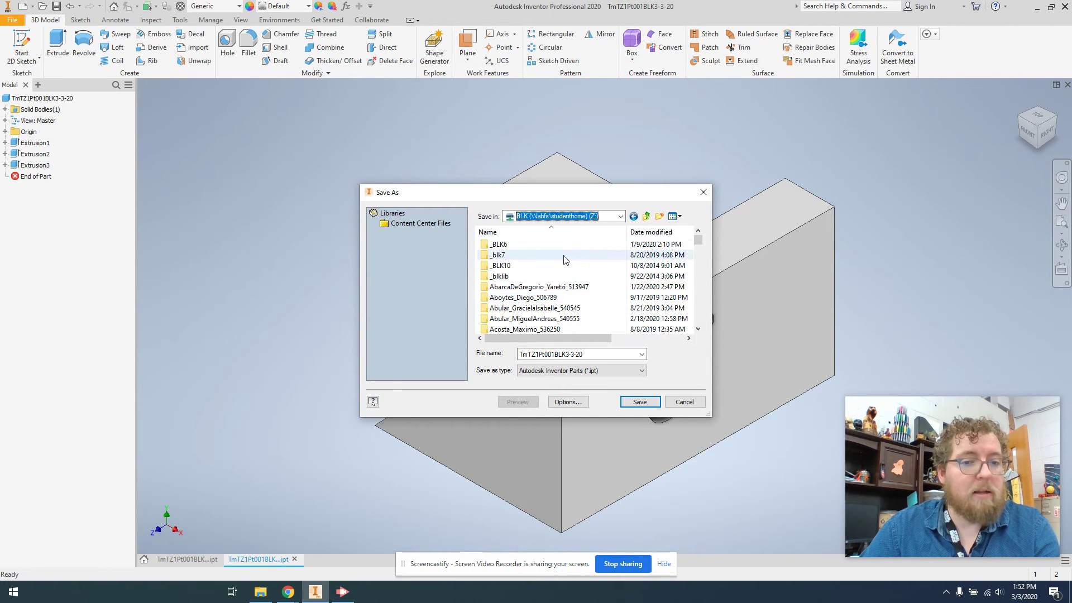
Step: Find the student's personal folder on the drive and open its inventor subfolder as the save location
scroll(559, 311, down, 4)
scroll(557, 311, down, 15)
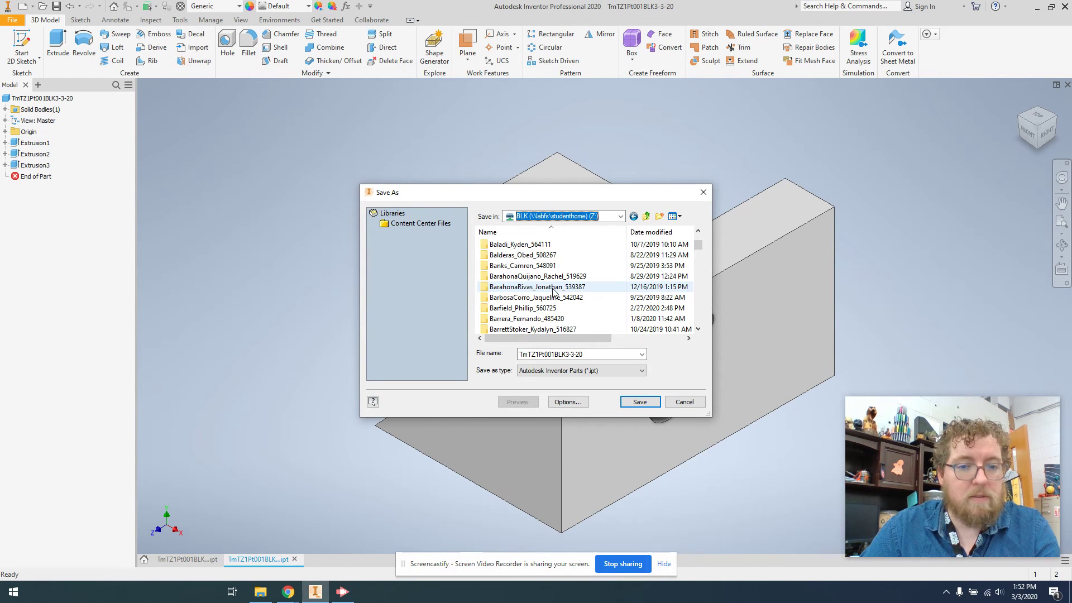
drag(699, 246, 710, 294)
drag(711, 287, 713, 283)
scroll(591, 304, down, 2)
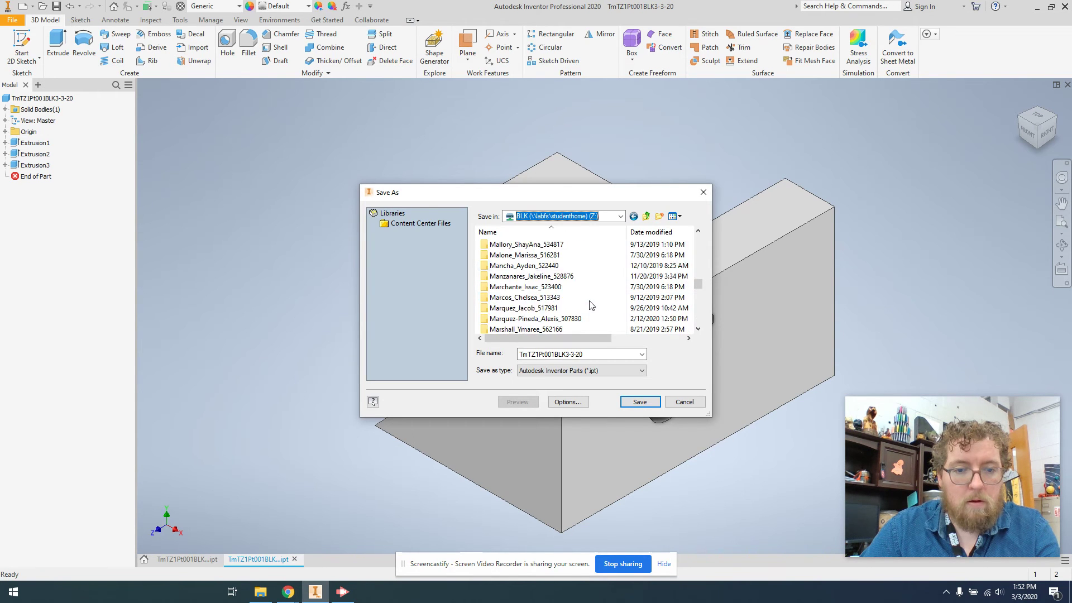
scroll(553, 301, down, 3)
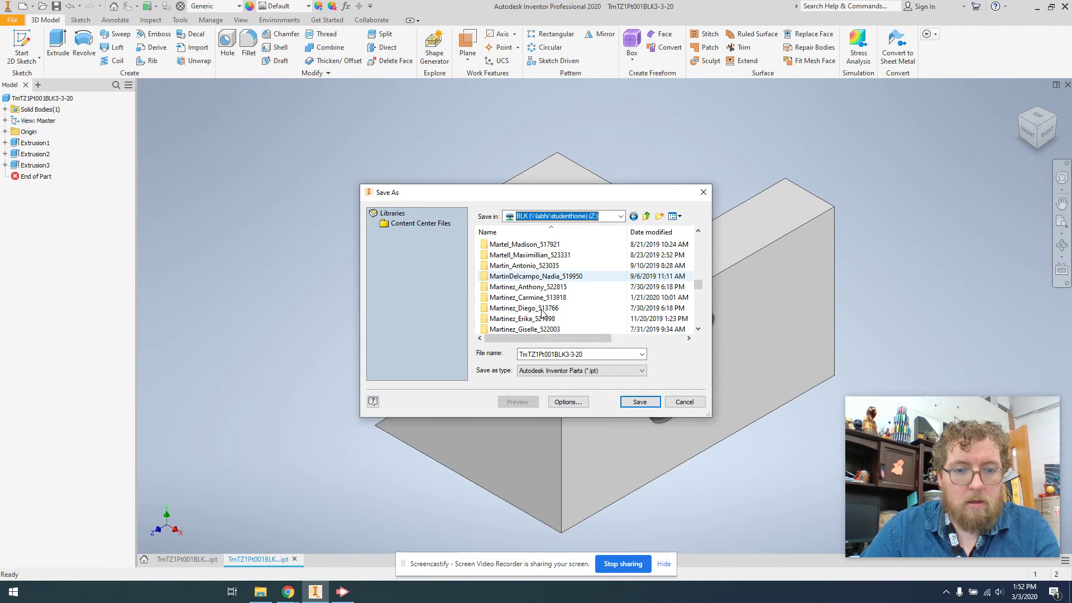
scroll(541, 313, up, 1)
click(536, 256)
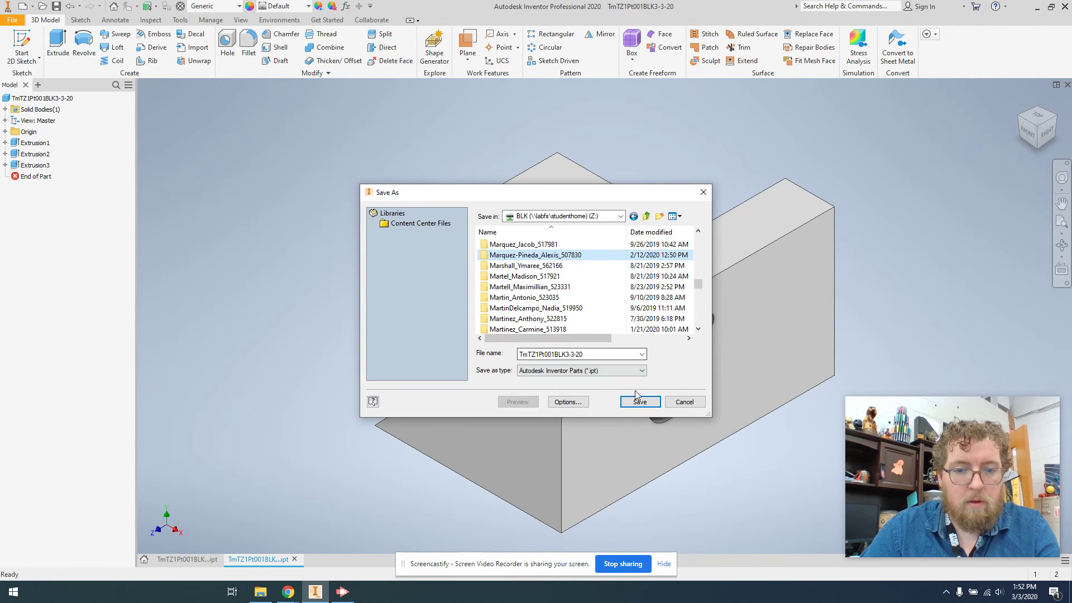
double_click(553, 256)
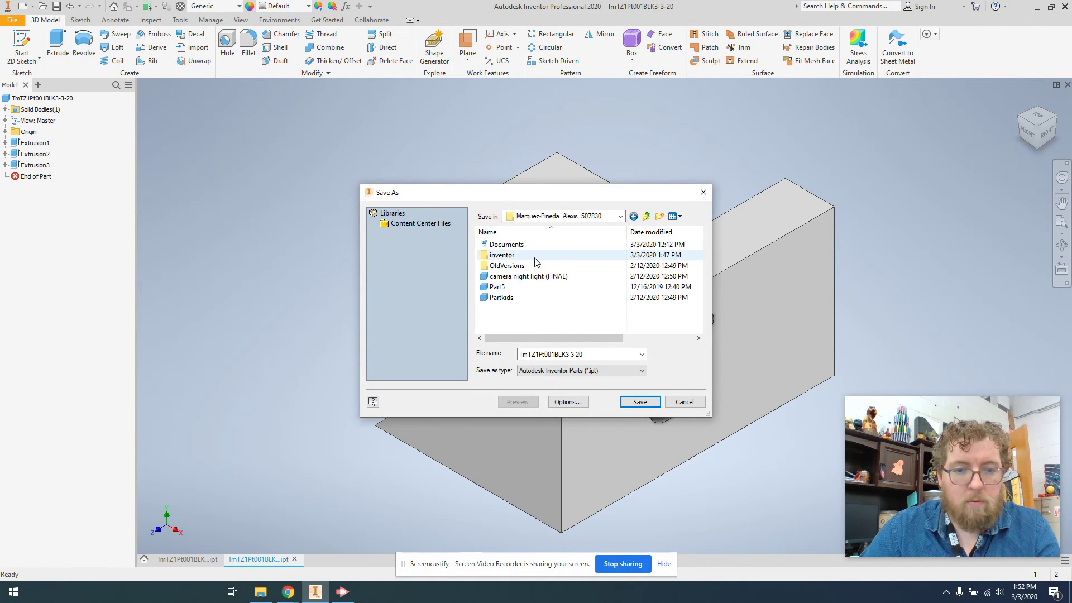
double_click(536, 257)
Step: Change the date in the file name to make it TmTZ1Pt001BLK3-4-20 and save the part
double_click(591, 354)
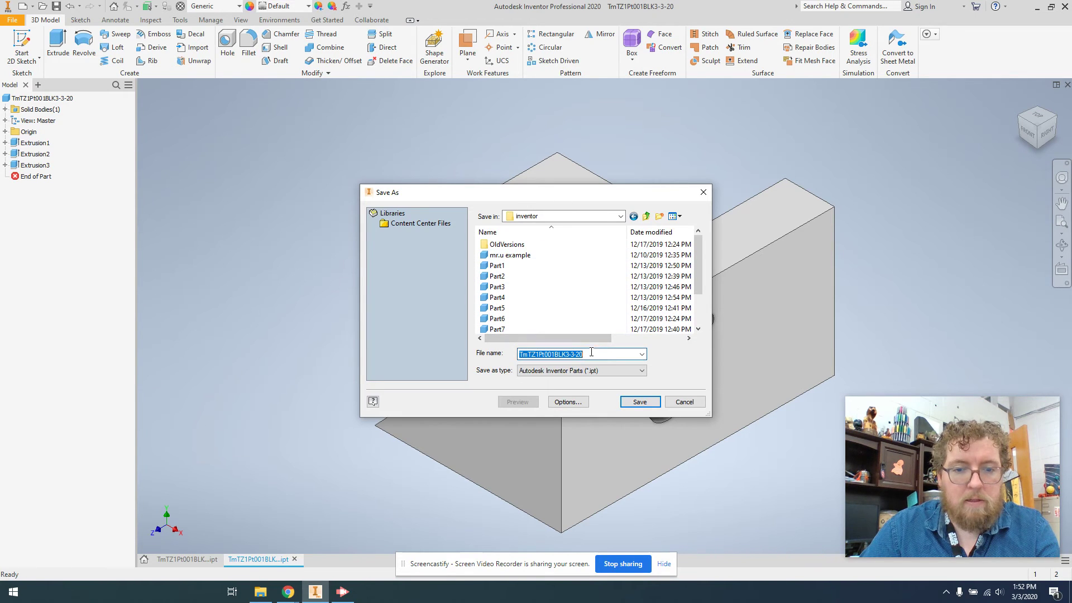
click(575, 354)
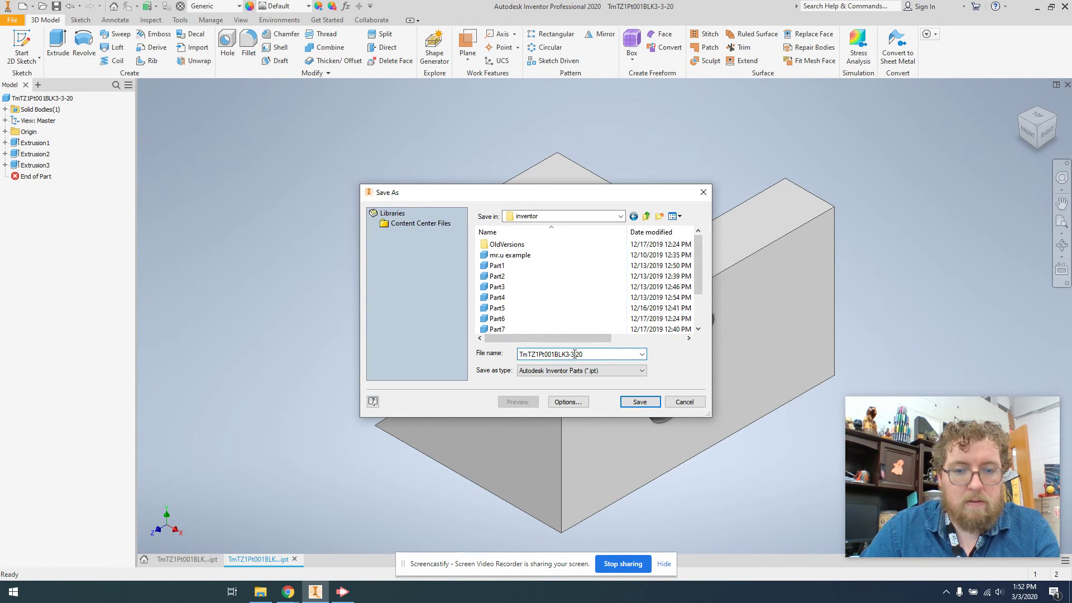
key(BackSpace)
key(BackSpace)
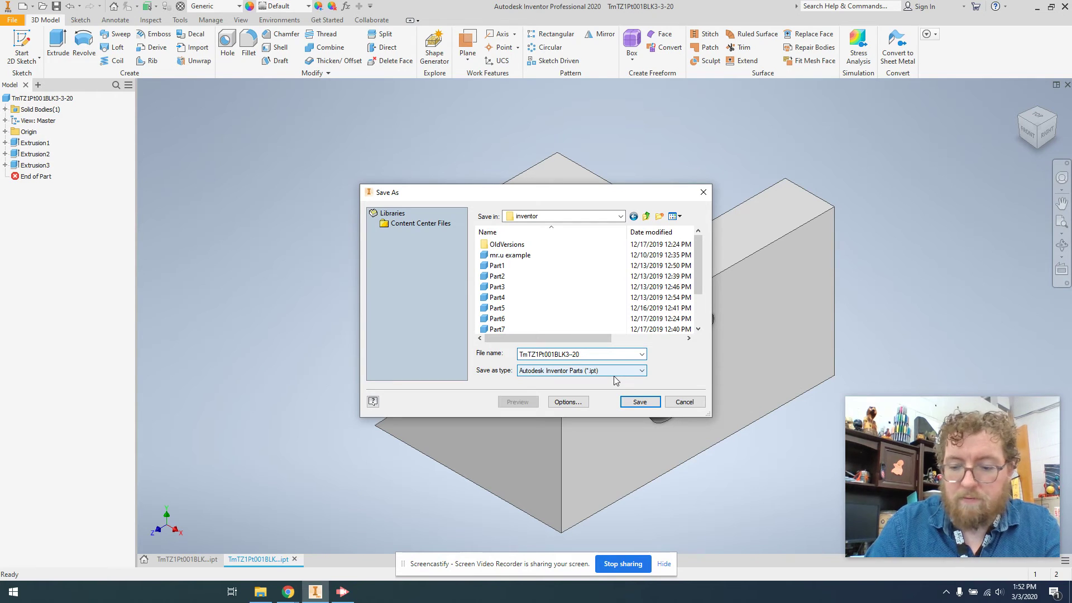
text(4-)
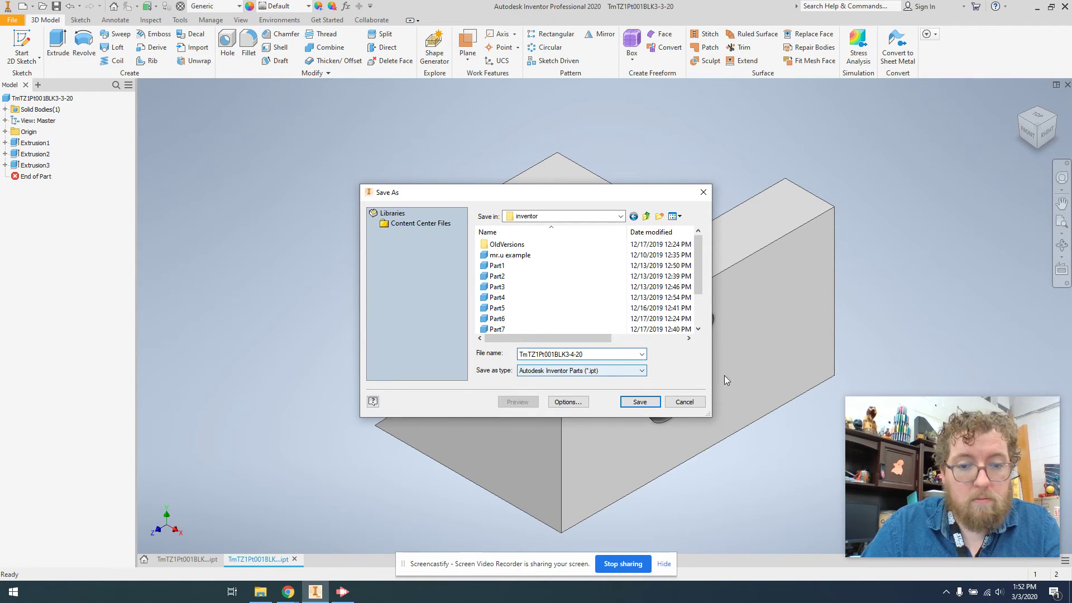
click(637, 404)
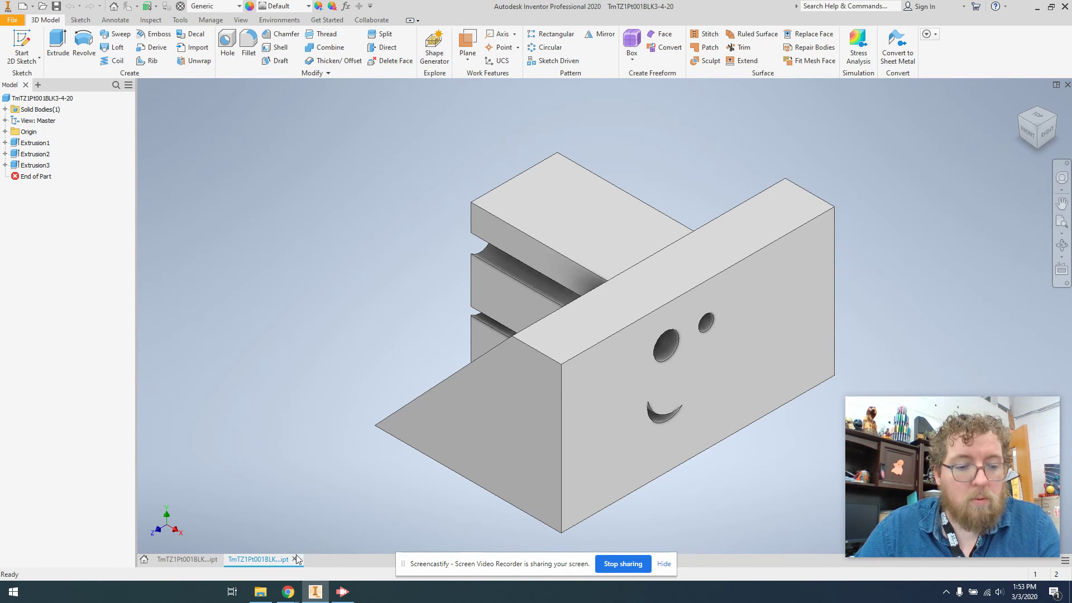
Step: Switch to Google Drive in Chrome and open the Zone 1 folder inside TeamTeach Laser Tag Reverse Engineering, starting from My Drive
mouse_move(288, 592)
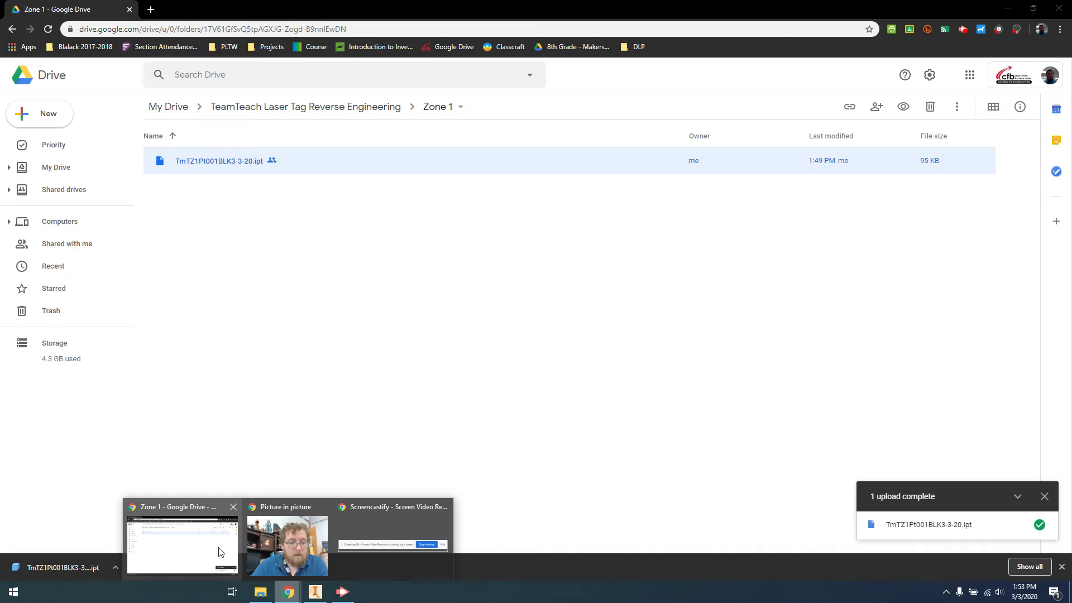
click(229, 550)
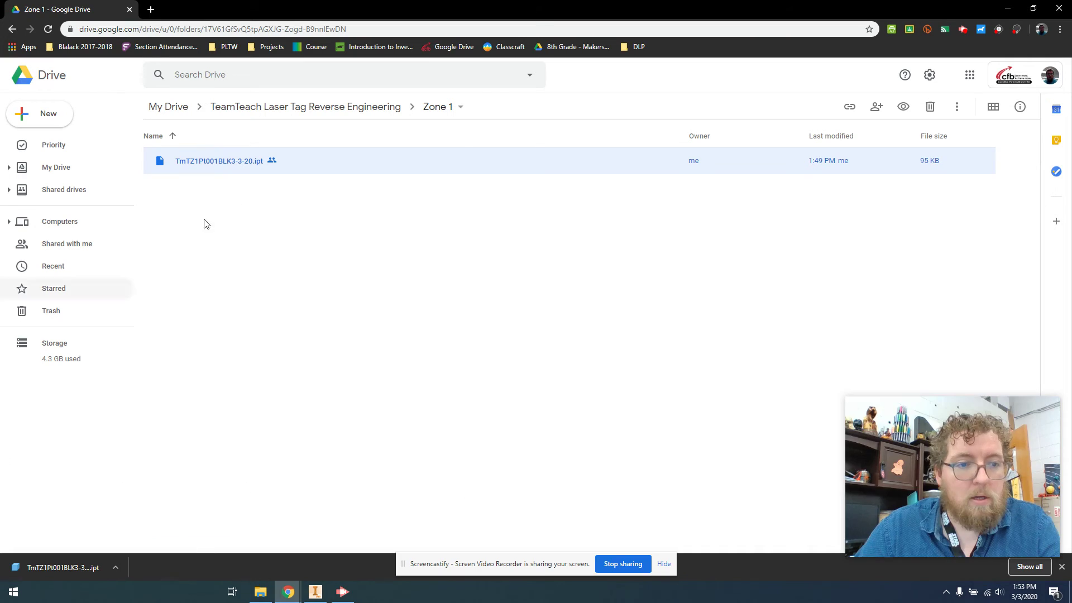
click(249, 198)
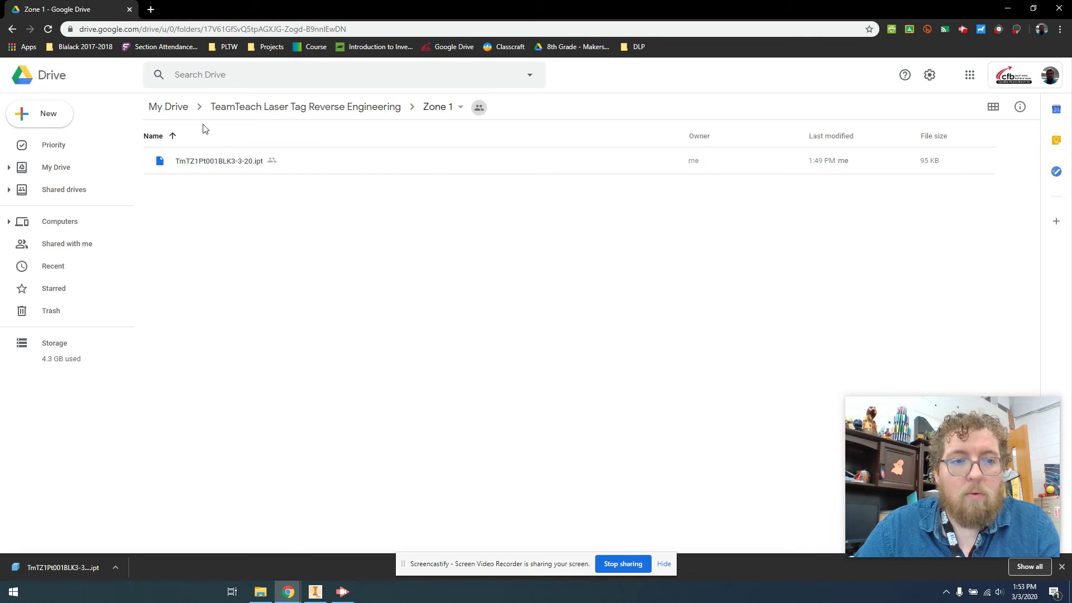
click(159, 107)
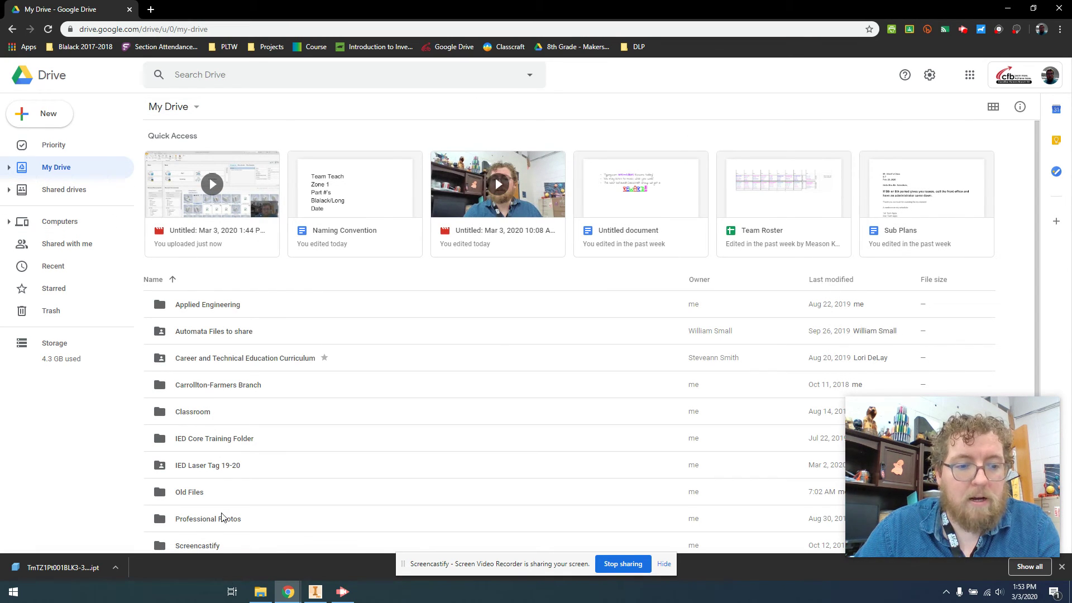
scroll(217, 517, down, 1)
double_click(220, 538)
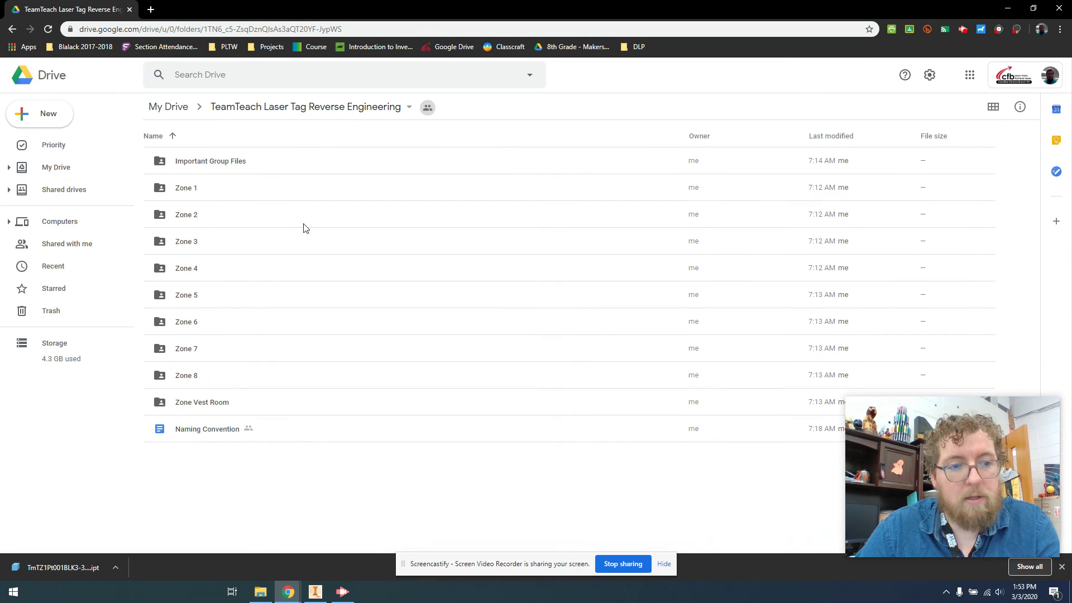
double_click(257, 195)
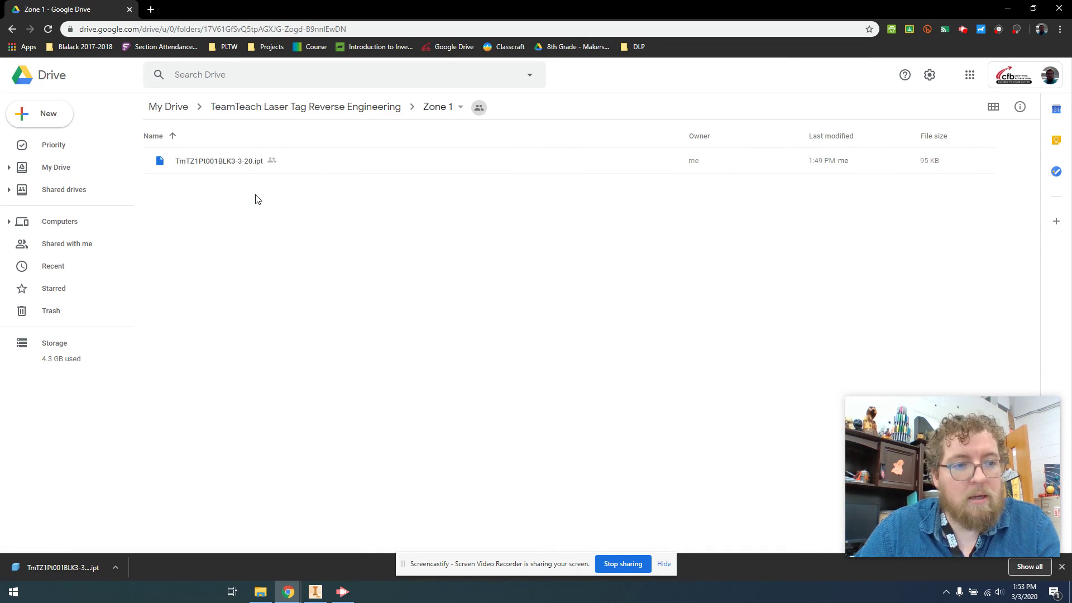
Step: Upload the TmTZ1Pt001BLK3-4-20 part file from the inventor folder into Zone 1
click(34, 111)
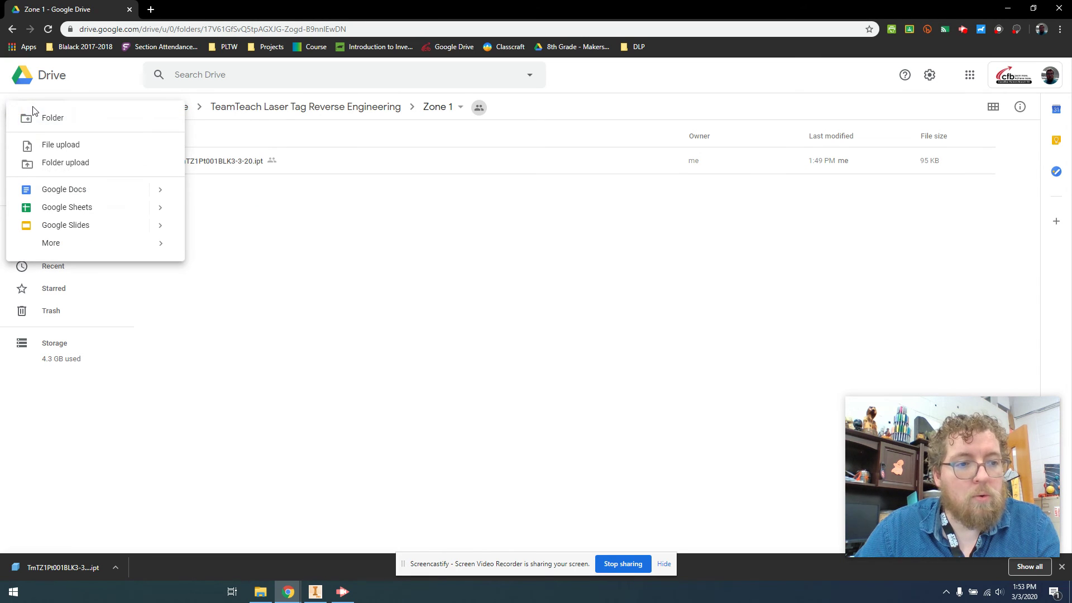
click(64, 147)
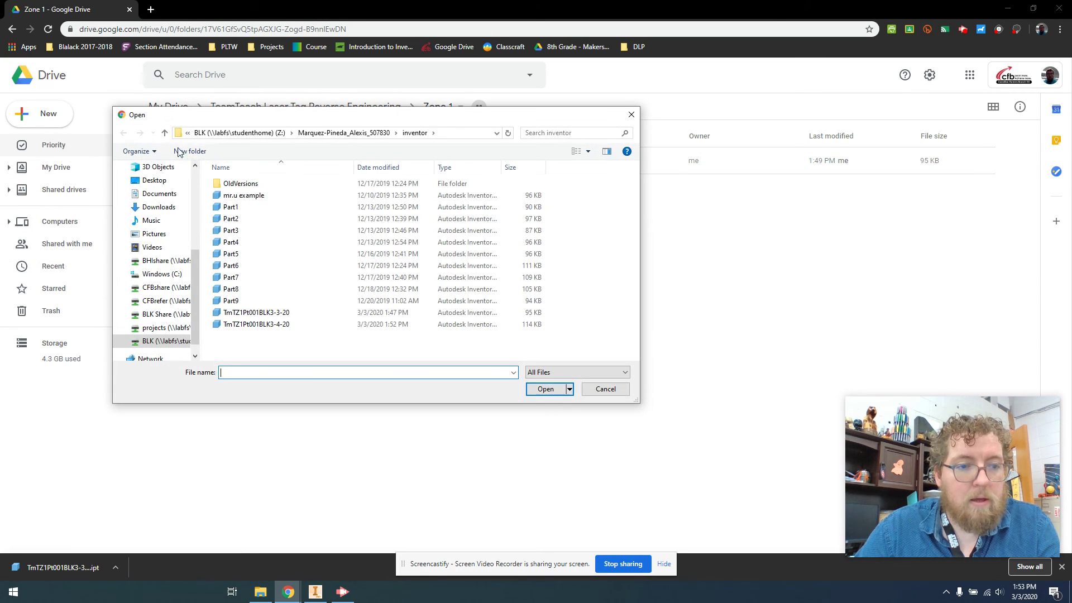
click(287, 325)
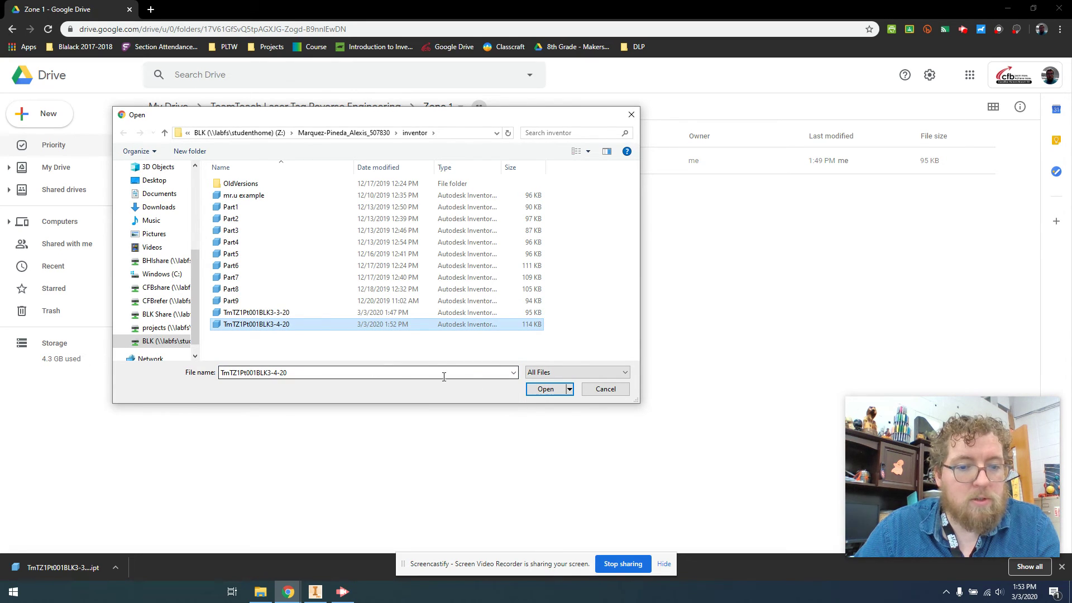
click(545, 390)
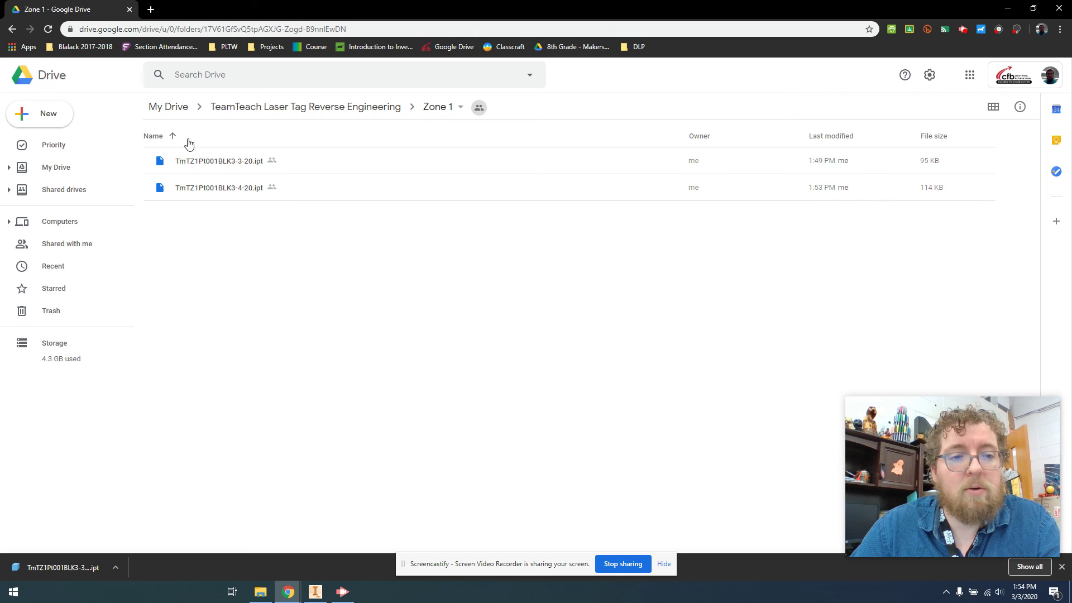
Step: Go up to the TeamTeach Laser Tag Reverse Engineering folder and reopen the Zone 1 folder
click(226, 107)
double_click(214, 187)
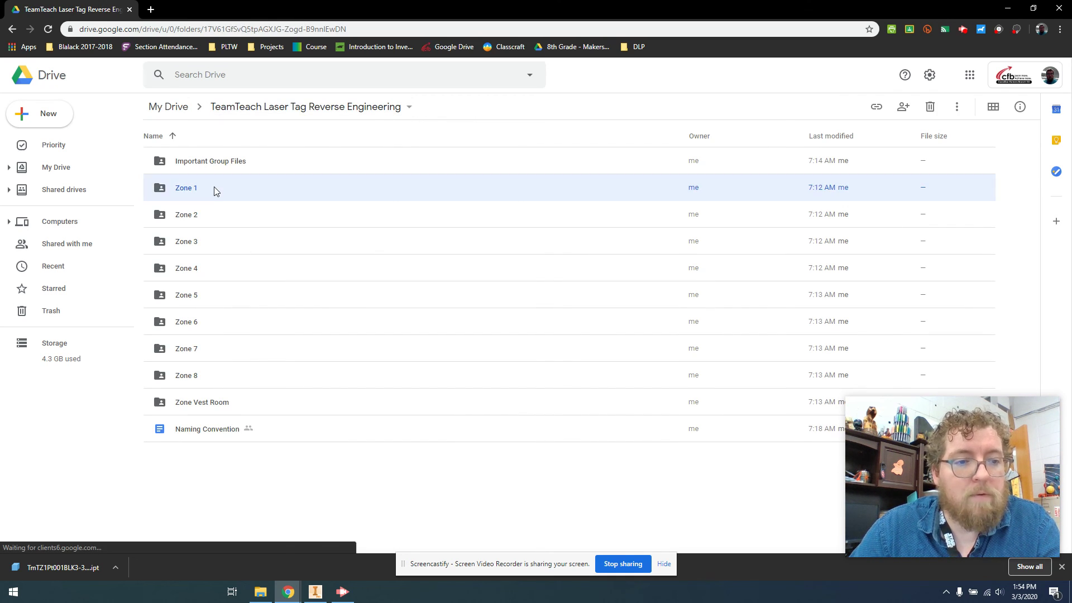